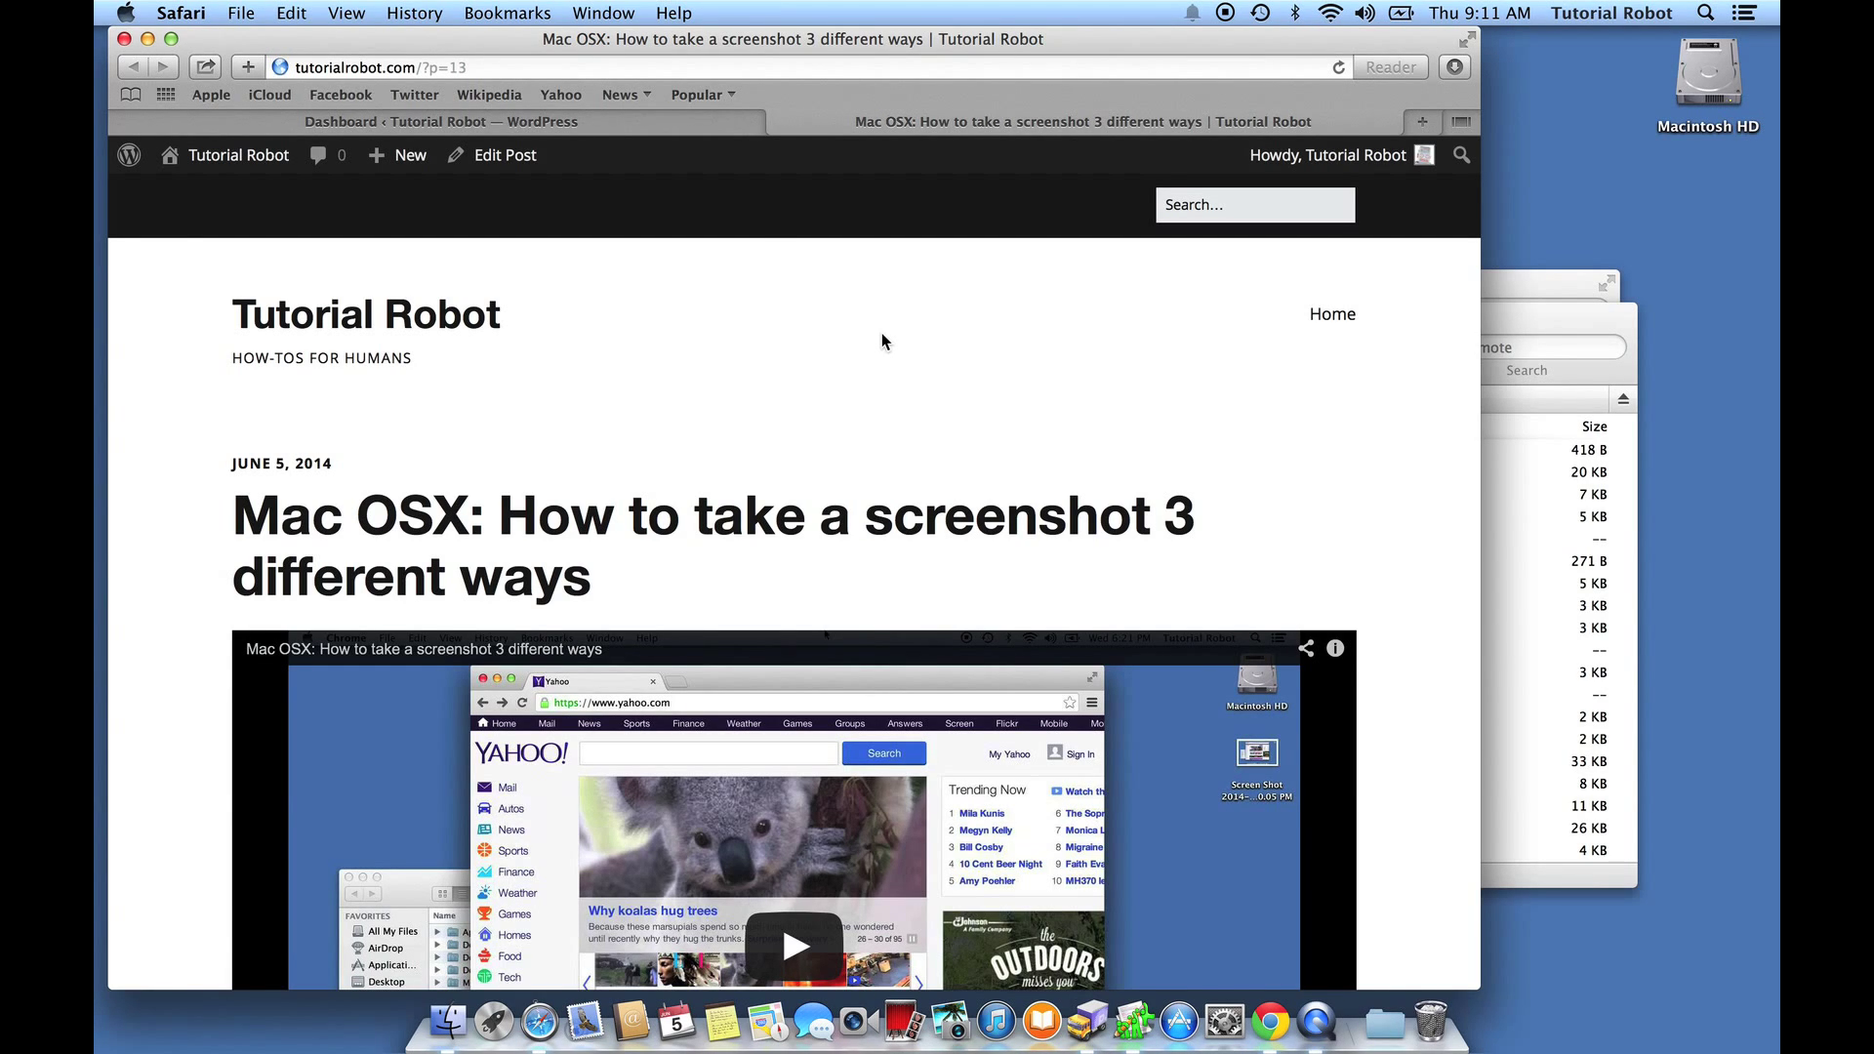
Step: Go from the site's dashboard to the Settings > Permalinks page
{"action": "left_click", "coordinate": [645, 127]}
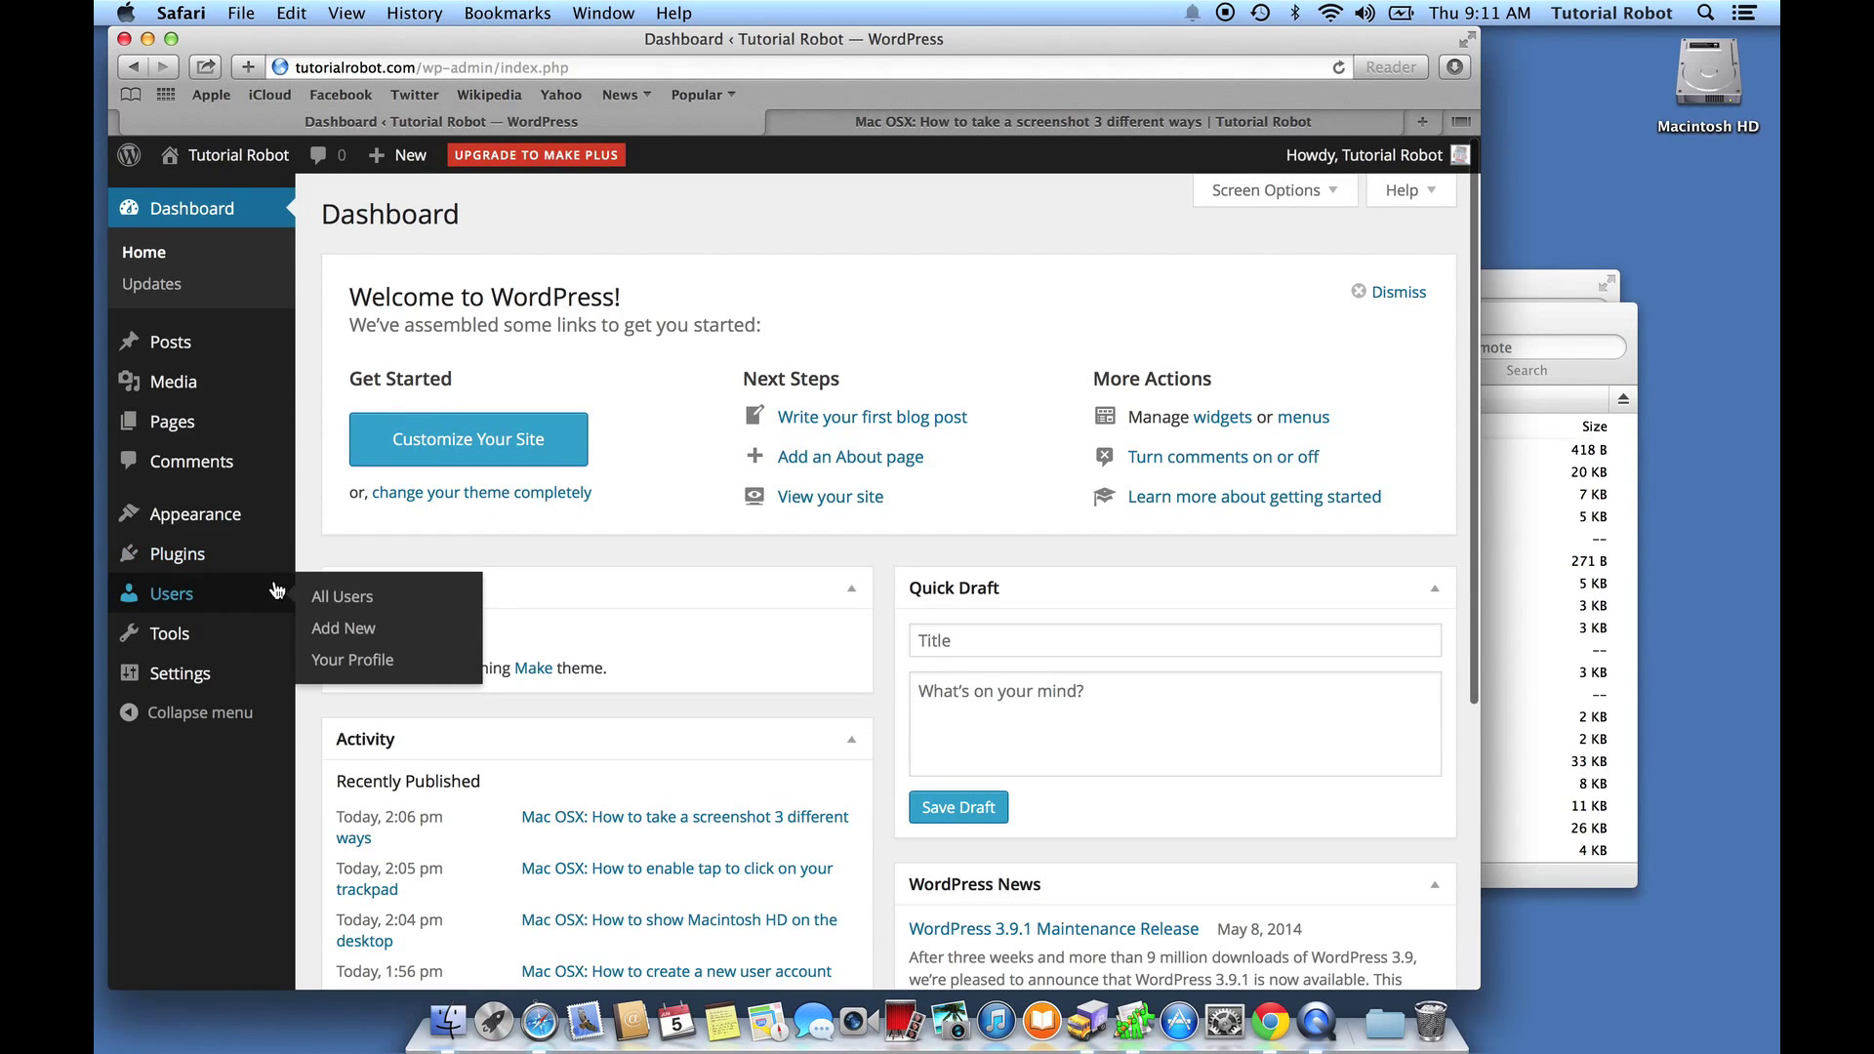
{"action": "mouse_move", "coordinate": [252, 635]}
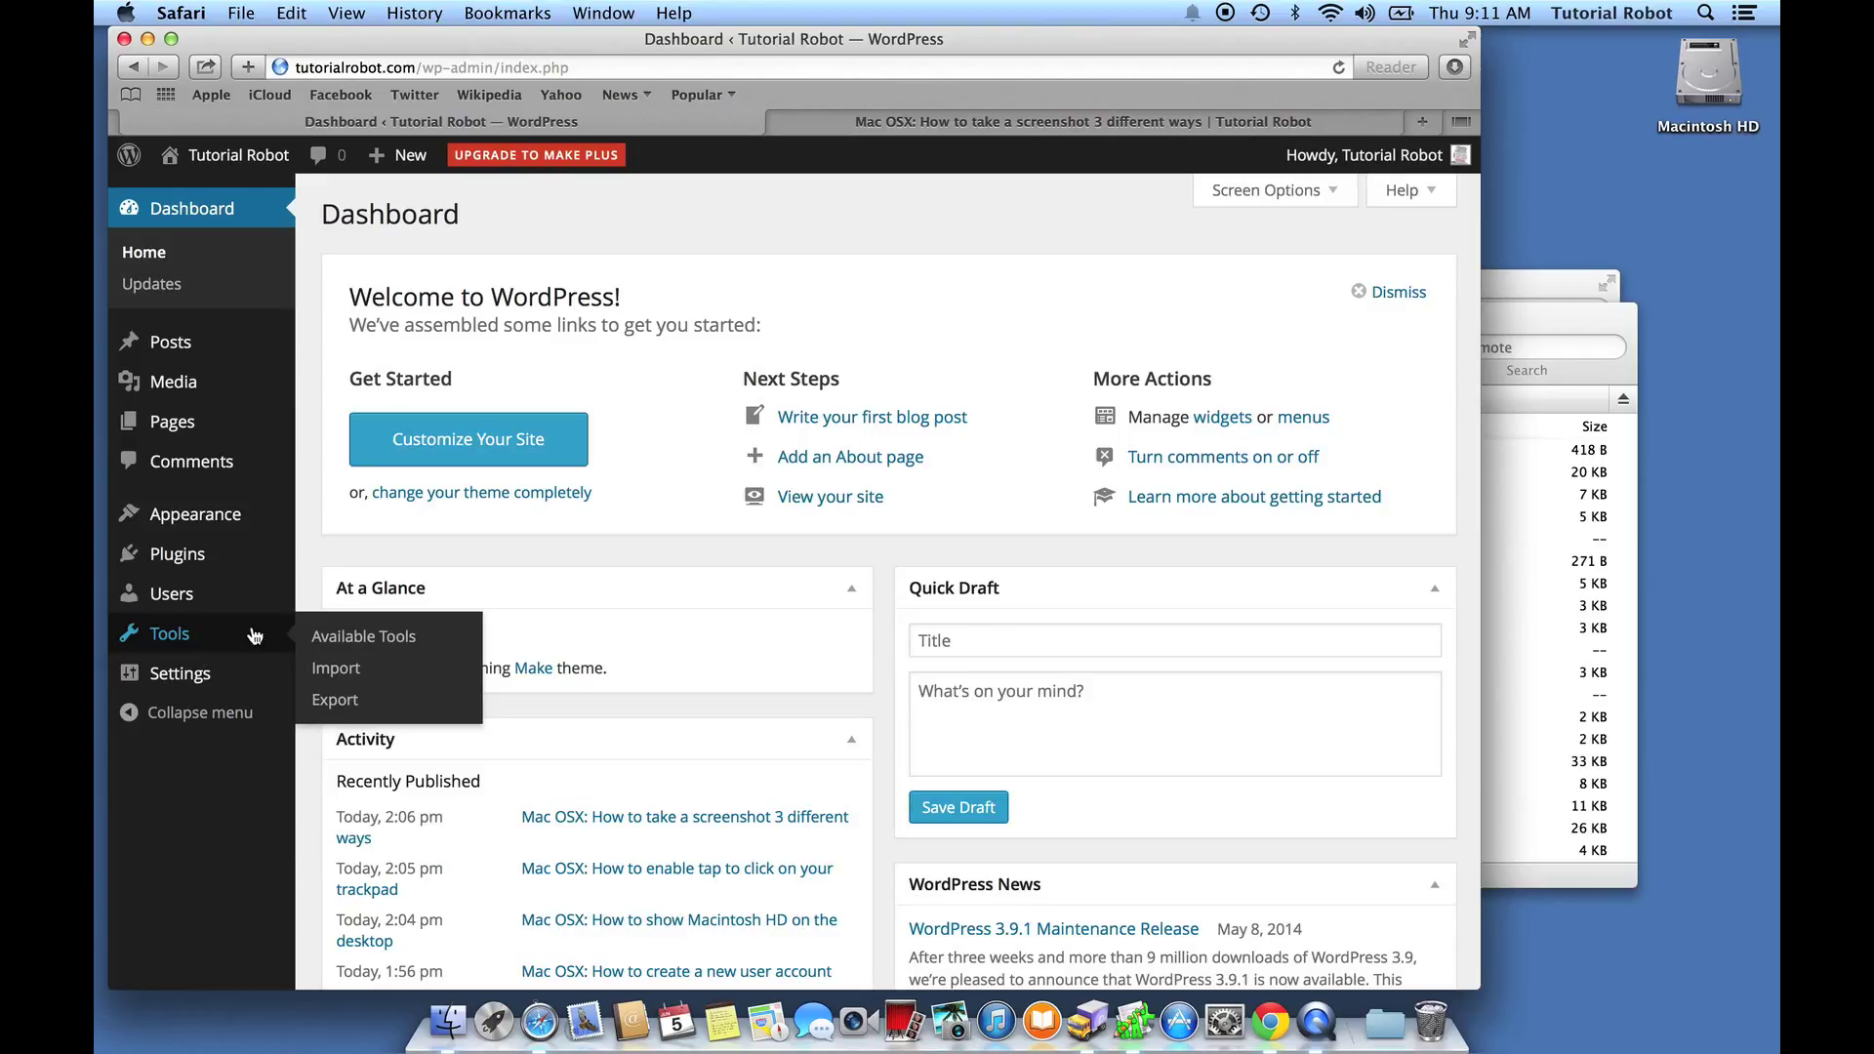
{"action": "mouse_move", "coordinate": [215, 681]}
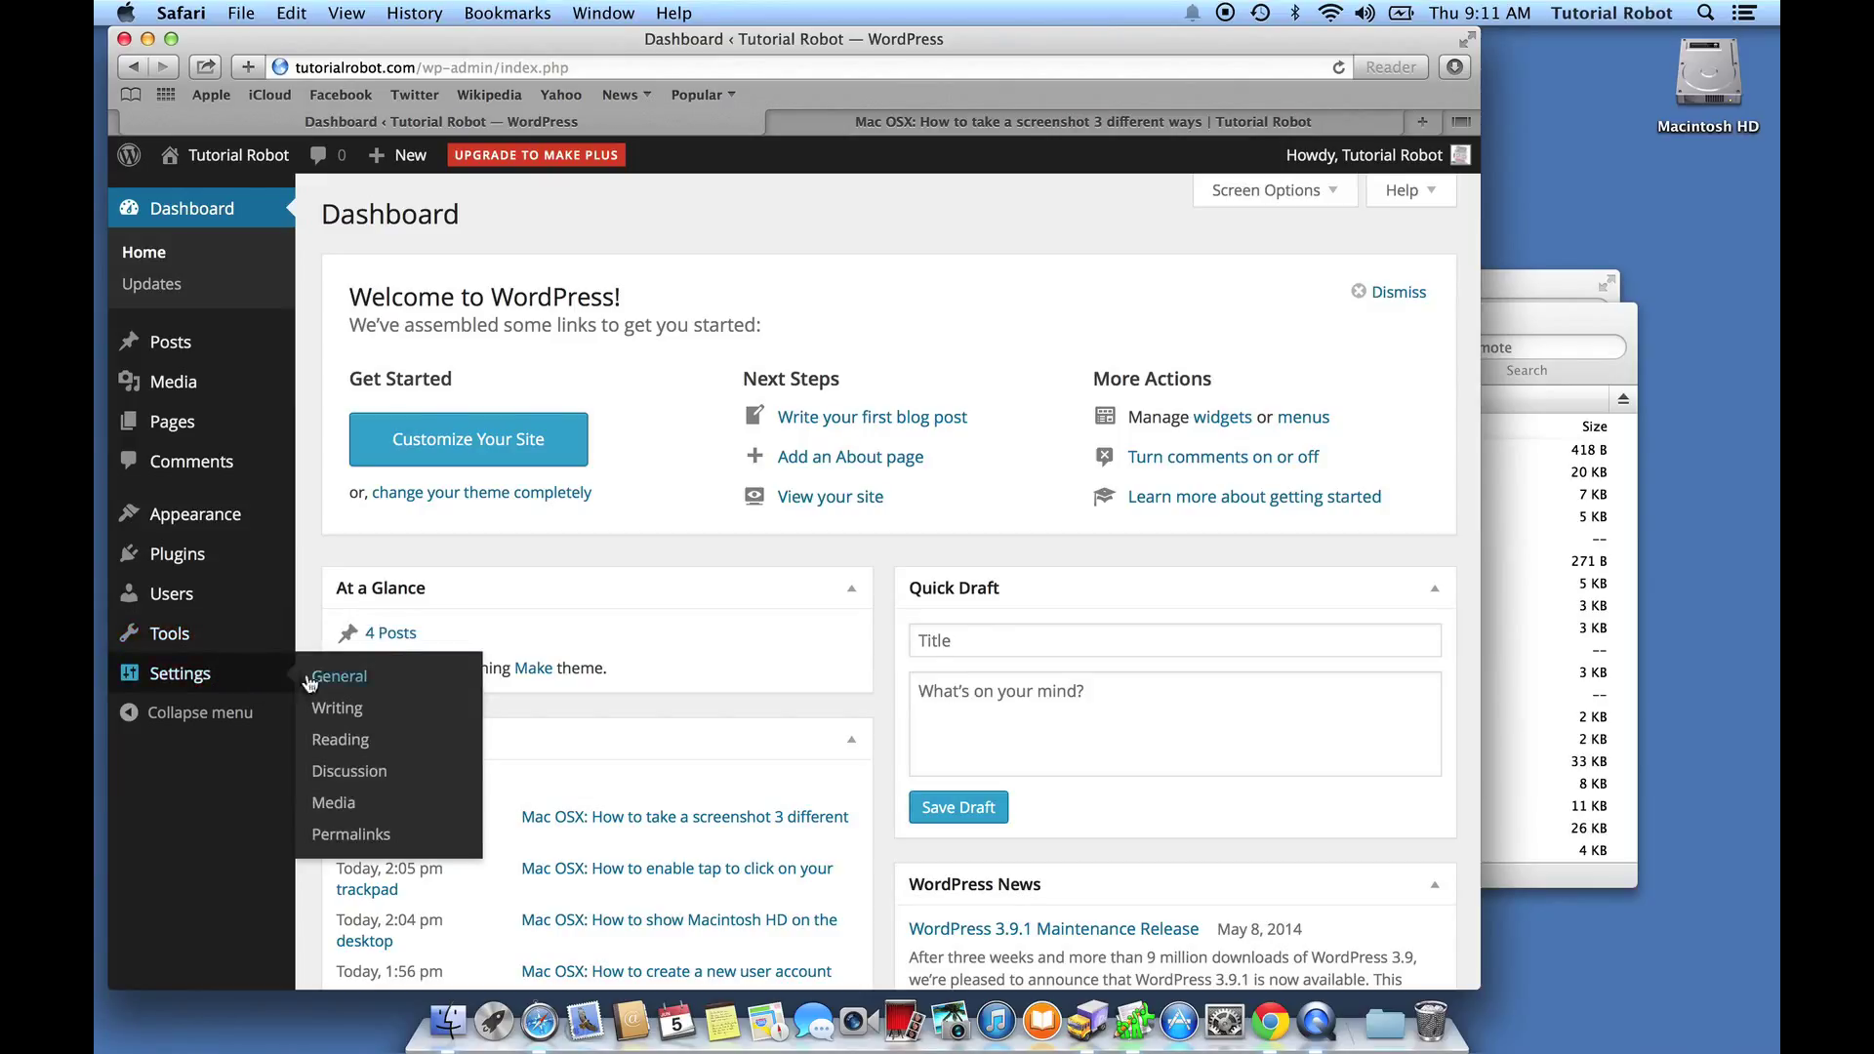
{"action": "left_click", "coordinate": [363, 839]}
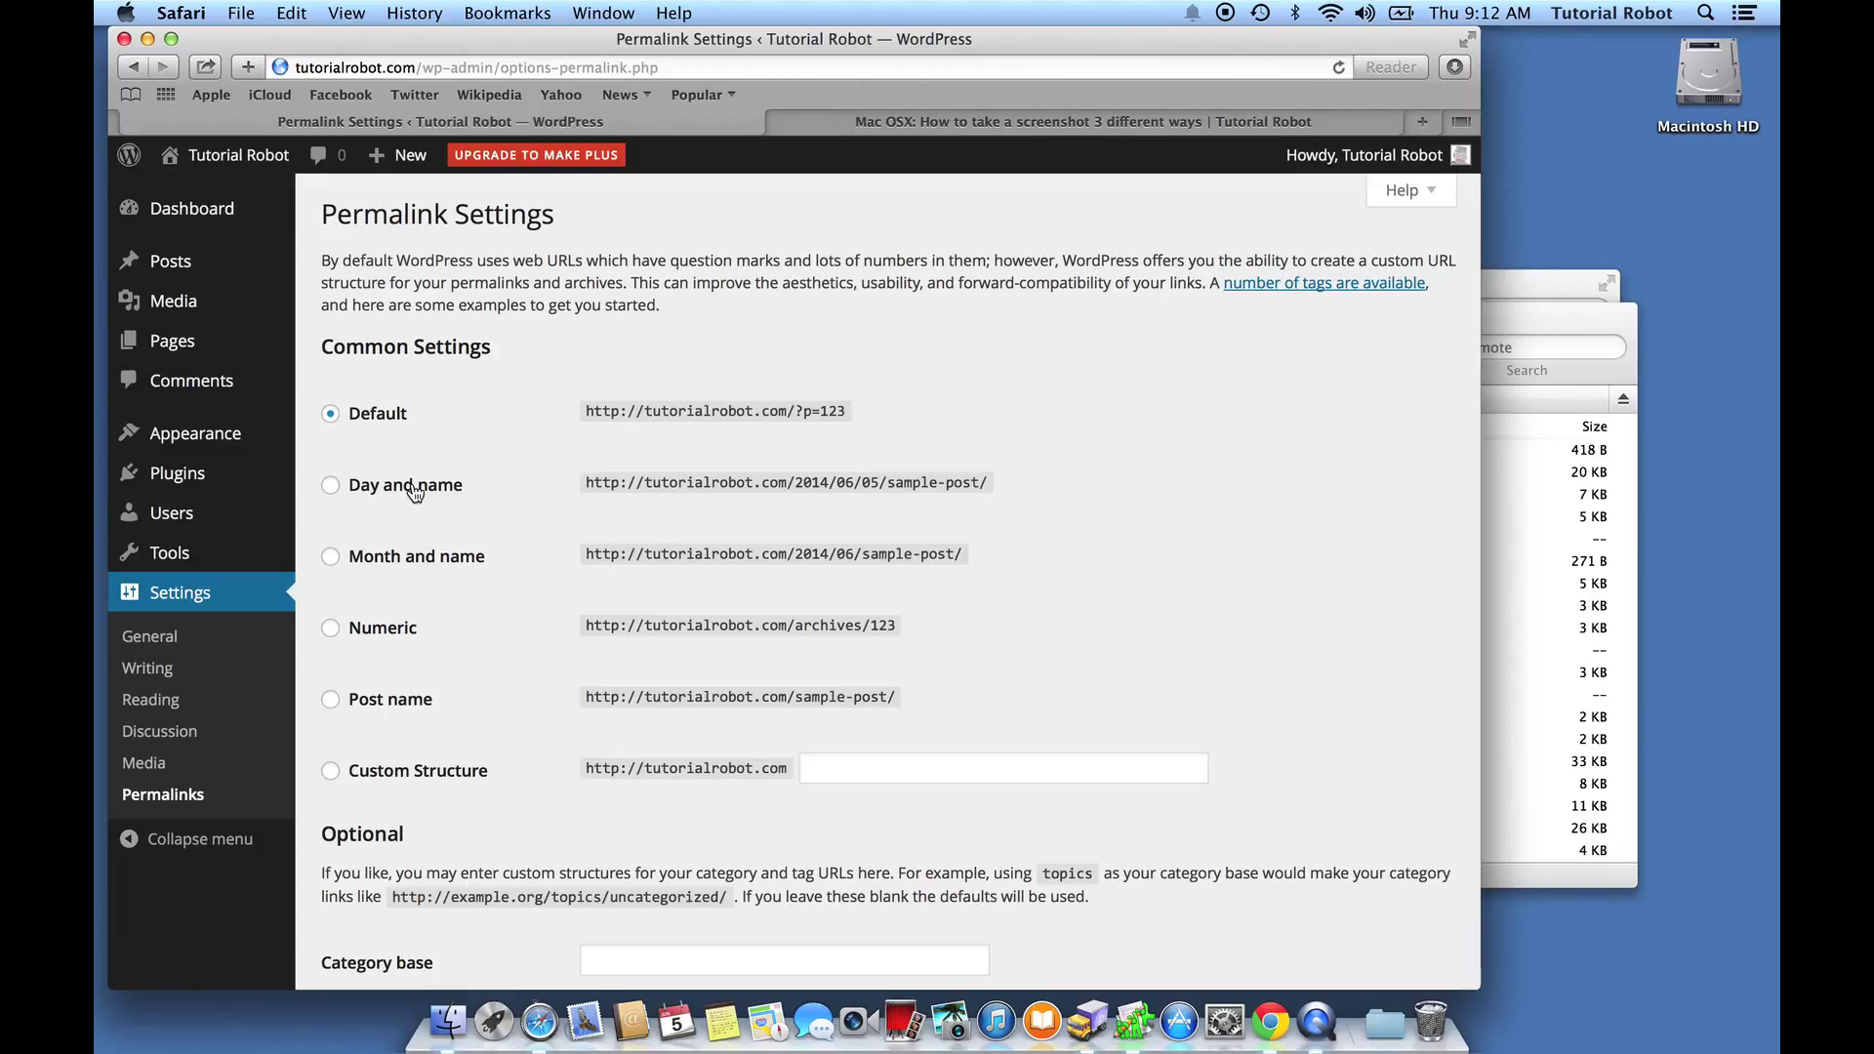
Step: Select the Post name (/%postname%/) permalink structure and save the changes
{"action": "left_click", "coordinate": [337, 703]}
{"action": "scroll", "coordinate": [467, 693], "scroll_direction": "down", "scroll_amount": 5}
{"action": "left_click", "coordinate": [387, 883]}
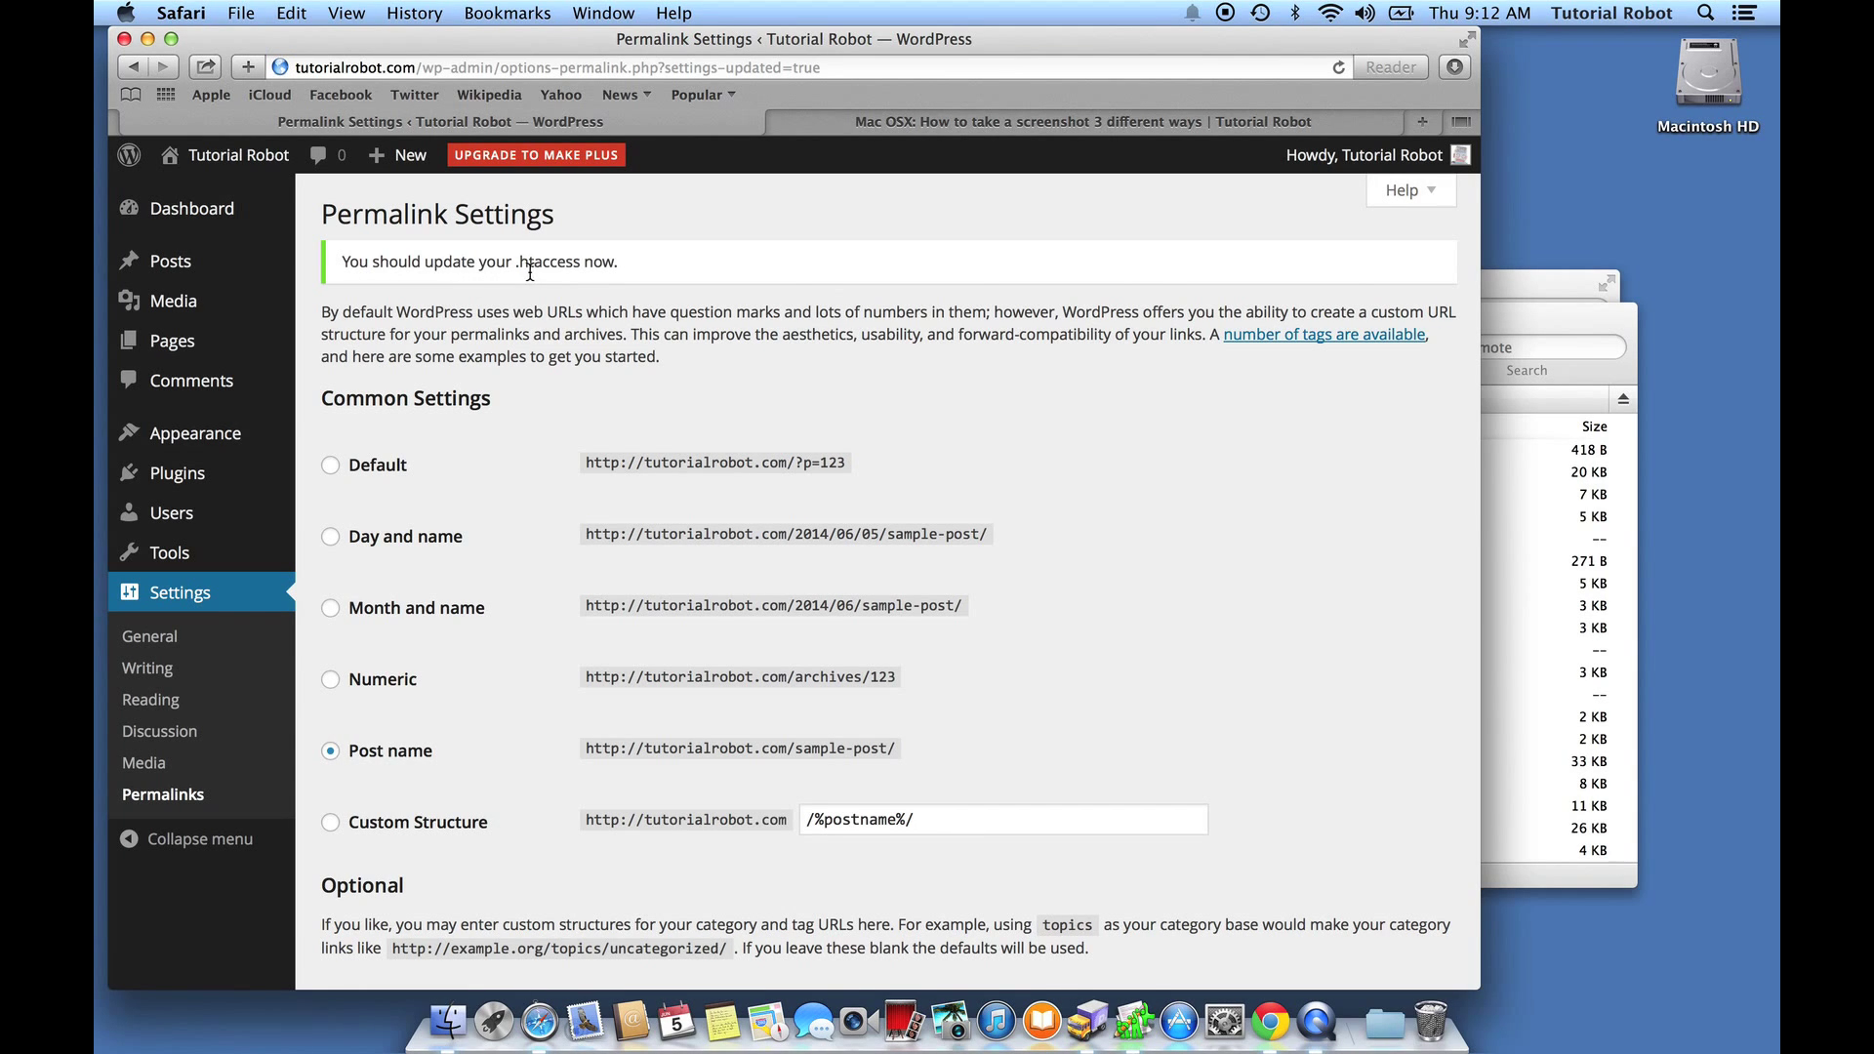
Step: Select all suggested .htaccess rewrite rules and bring Transmit's public_html listing forward
{"action": "scroll", "coordinate": [533, 322], "scroll_direction": "down", "scroll_amount": 10}
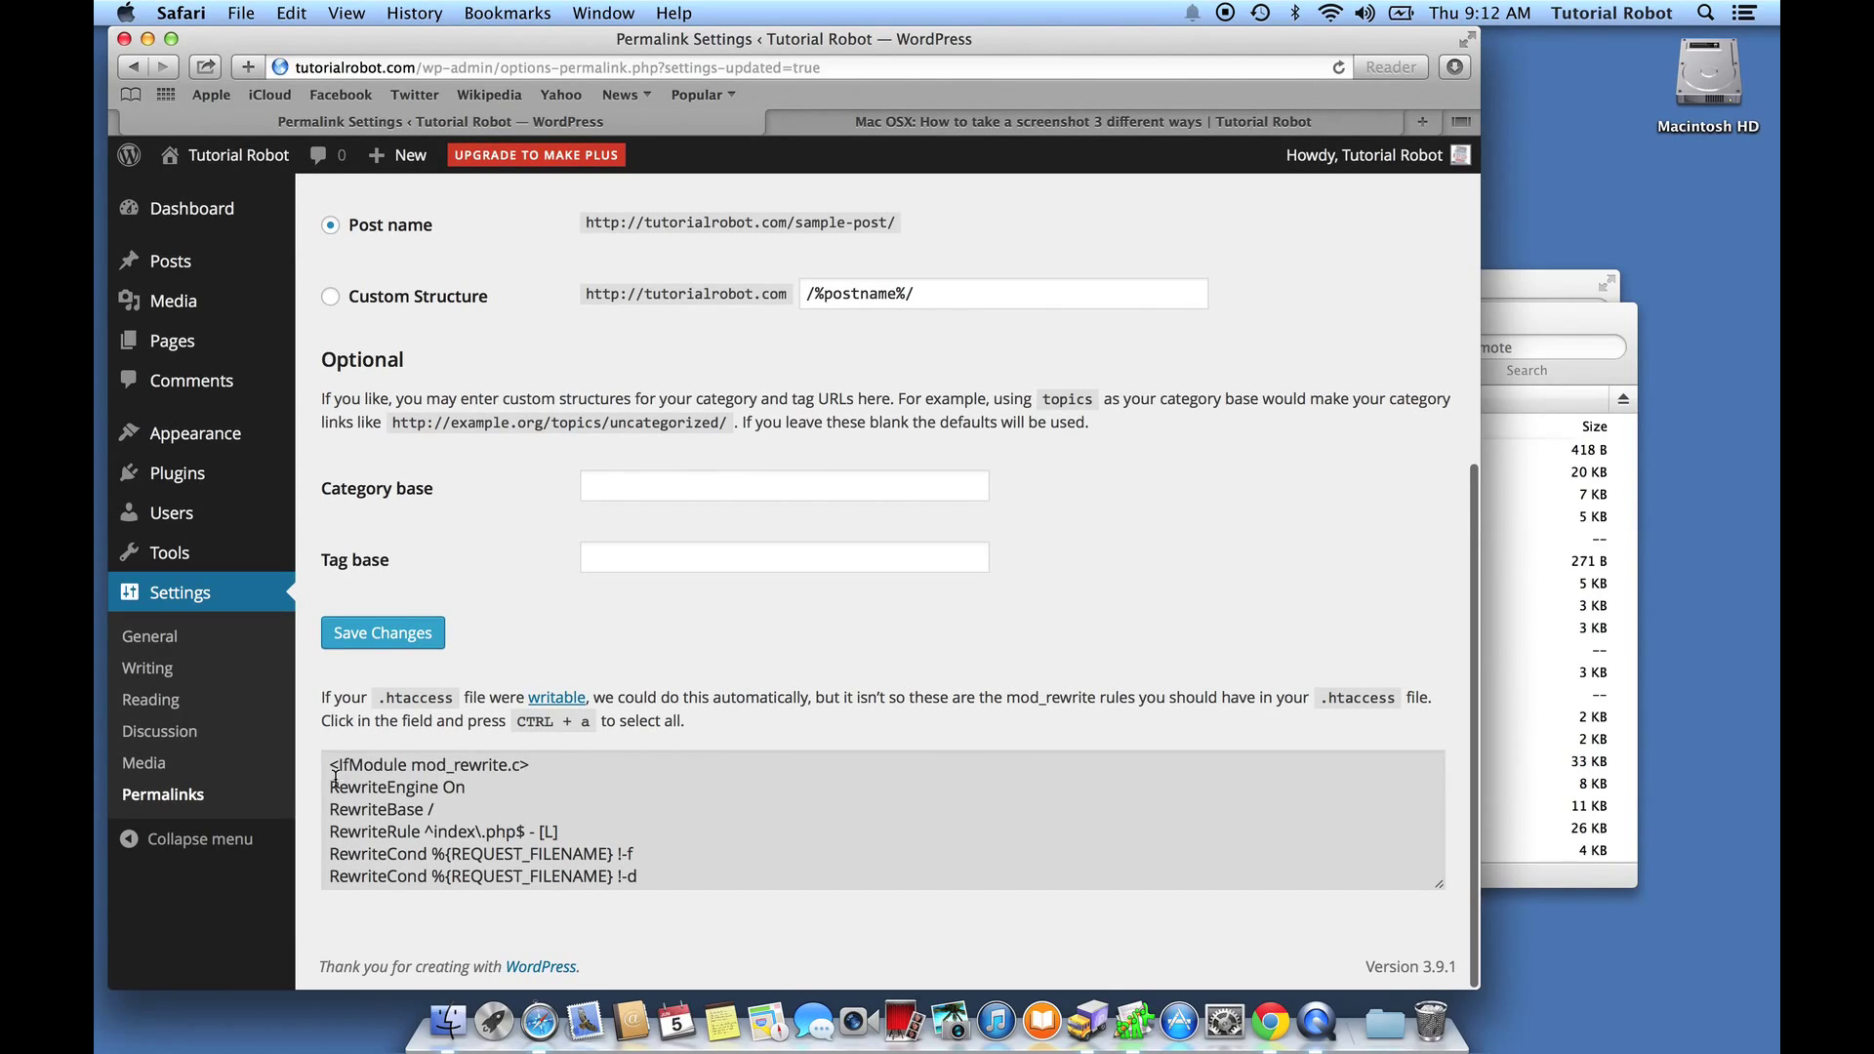
{"action": "left_click_drag", "start_coordinate": [330, 768], "coordinate": [795, 954]}
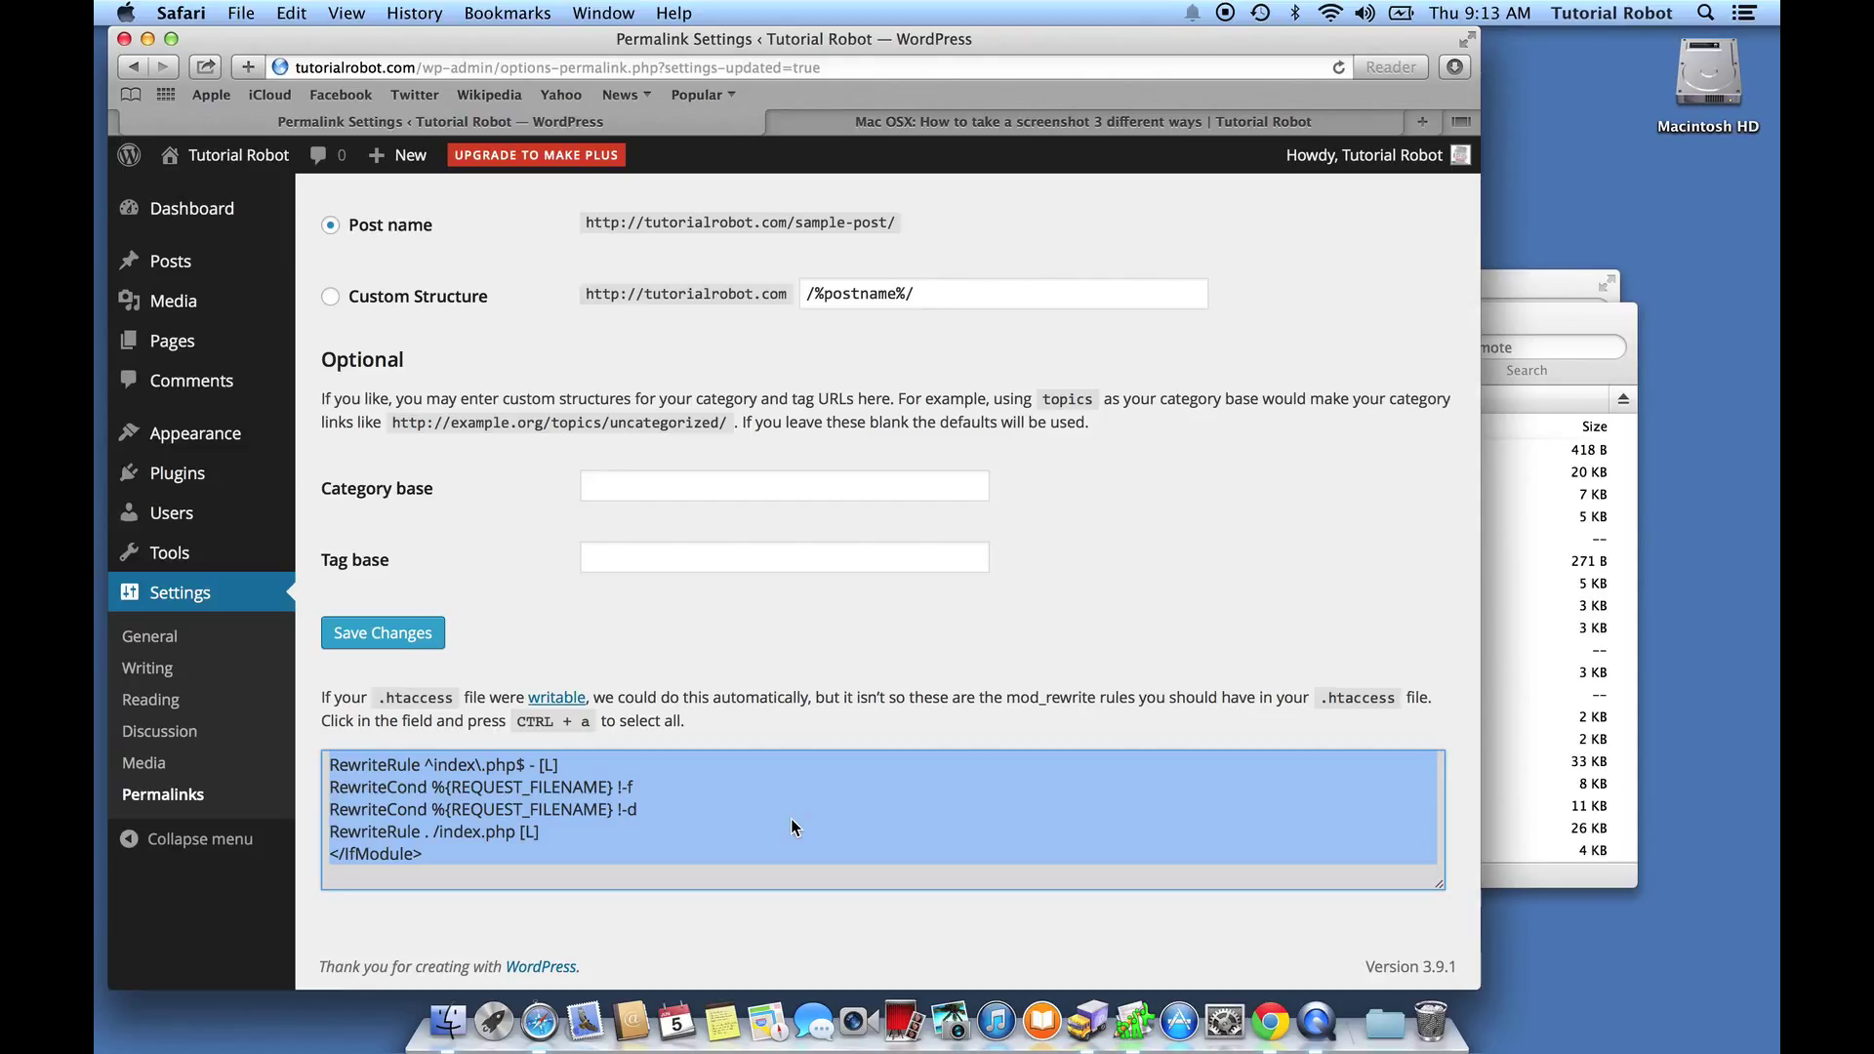
{"action": "left_click", "coordinate": [1576, 578]}
{"action": "left_click_drag", "start_coordinate": [1398, 351], "coordinate": [1374, 376]}
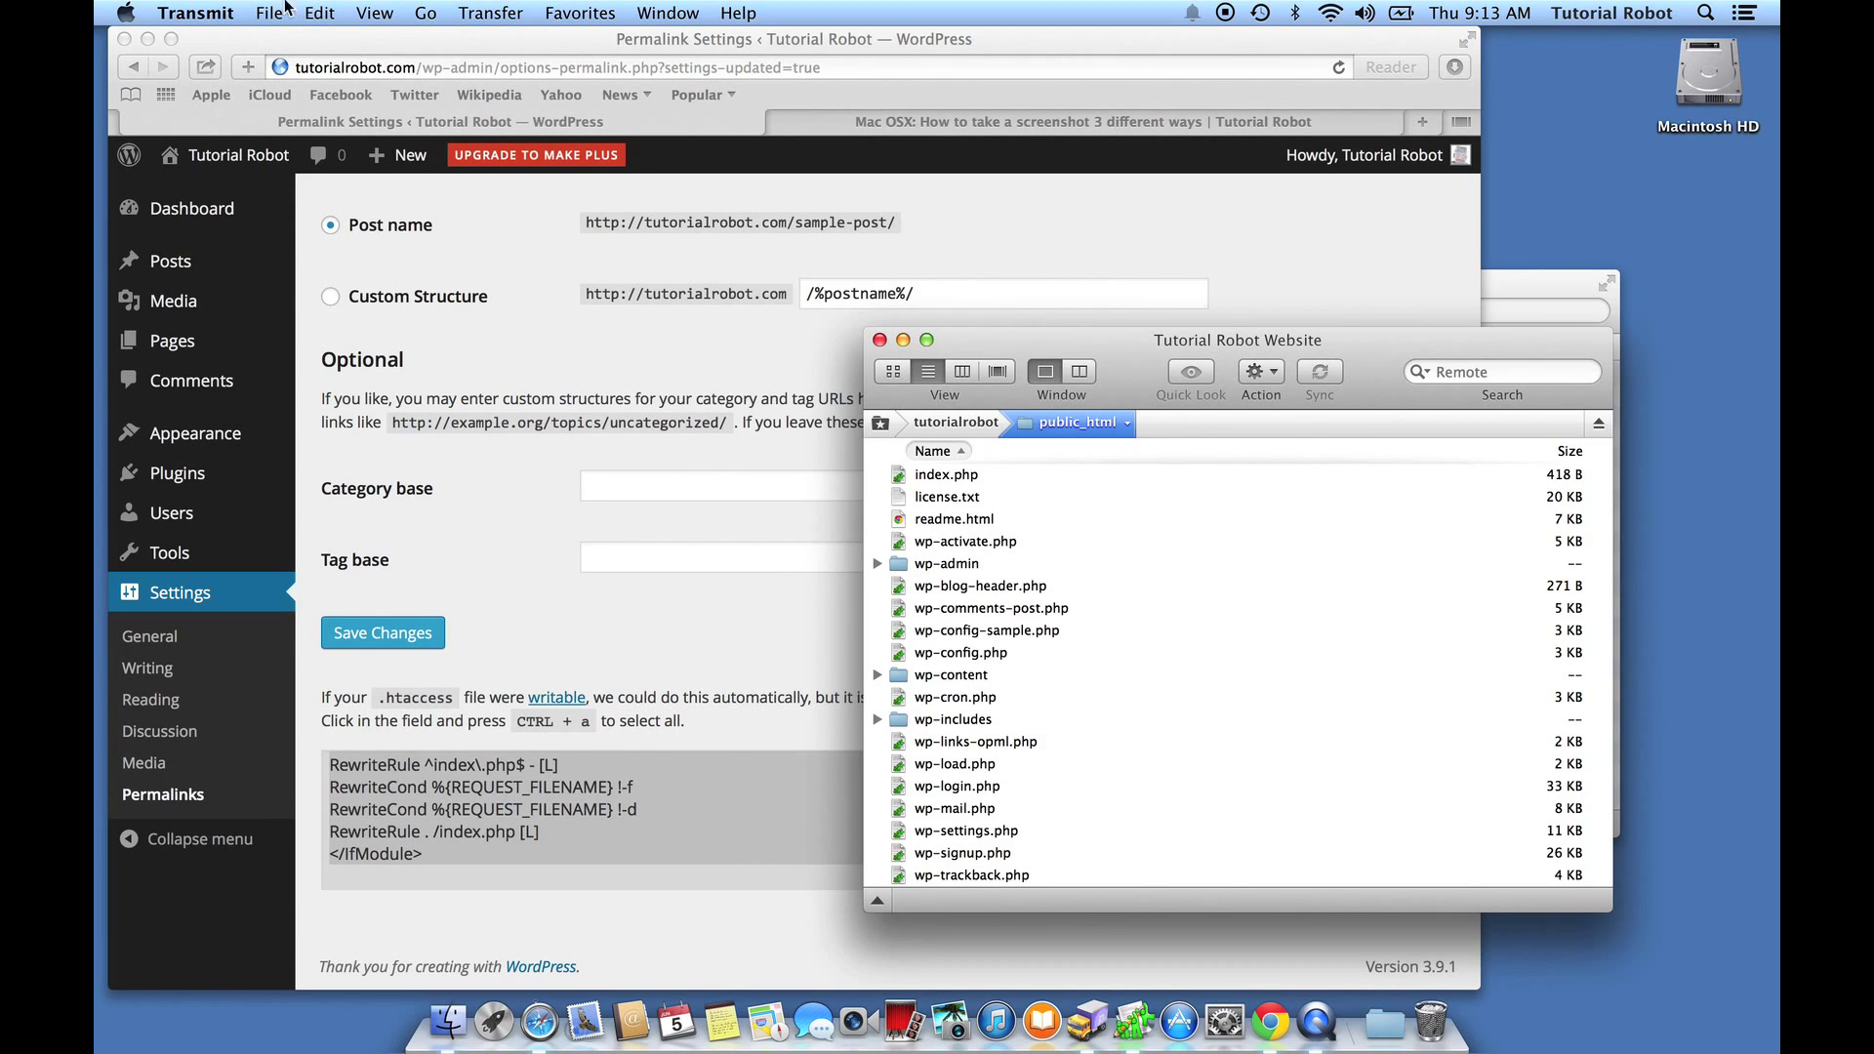
Step: Create an empty .htaccess file in public_html and check the View menu's hidden-file setting
{"action": "left_click", "coordinate": [268, 13]}
{"action": "left_click", "coordinate": [293, 107]}
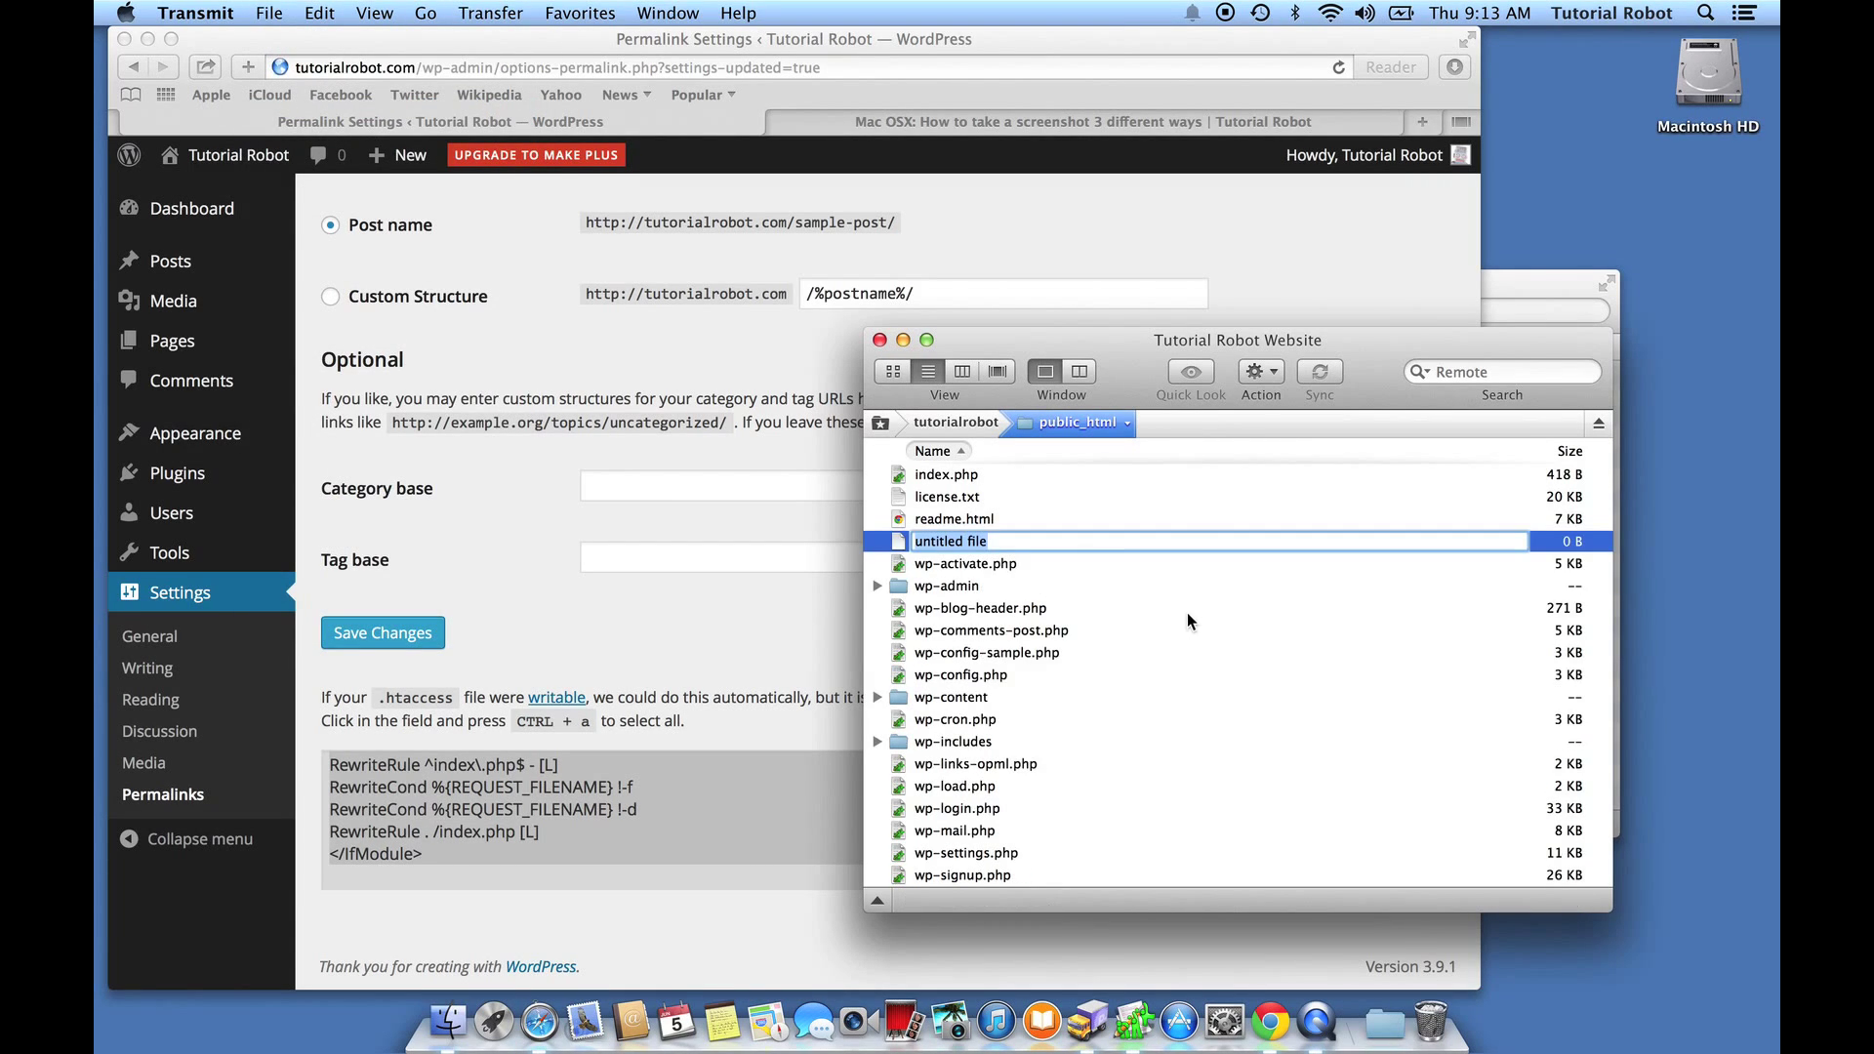
{"action": "type", "text": ".htaccess"}
{"action": "key", "text": "Return"}
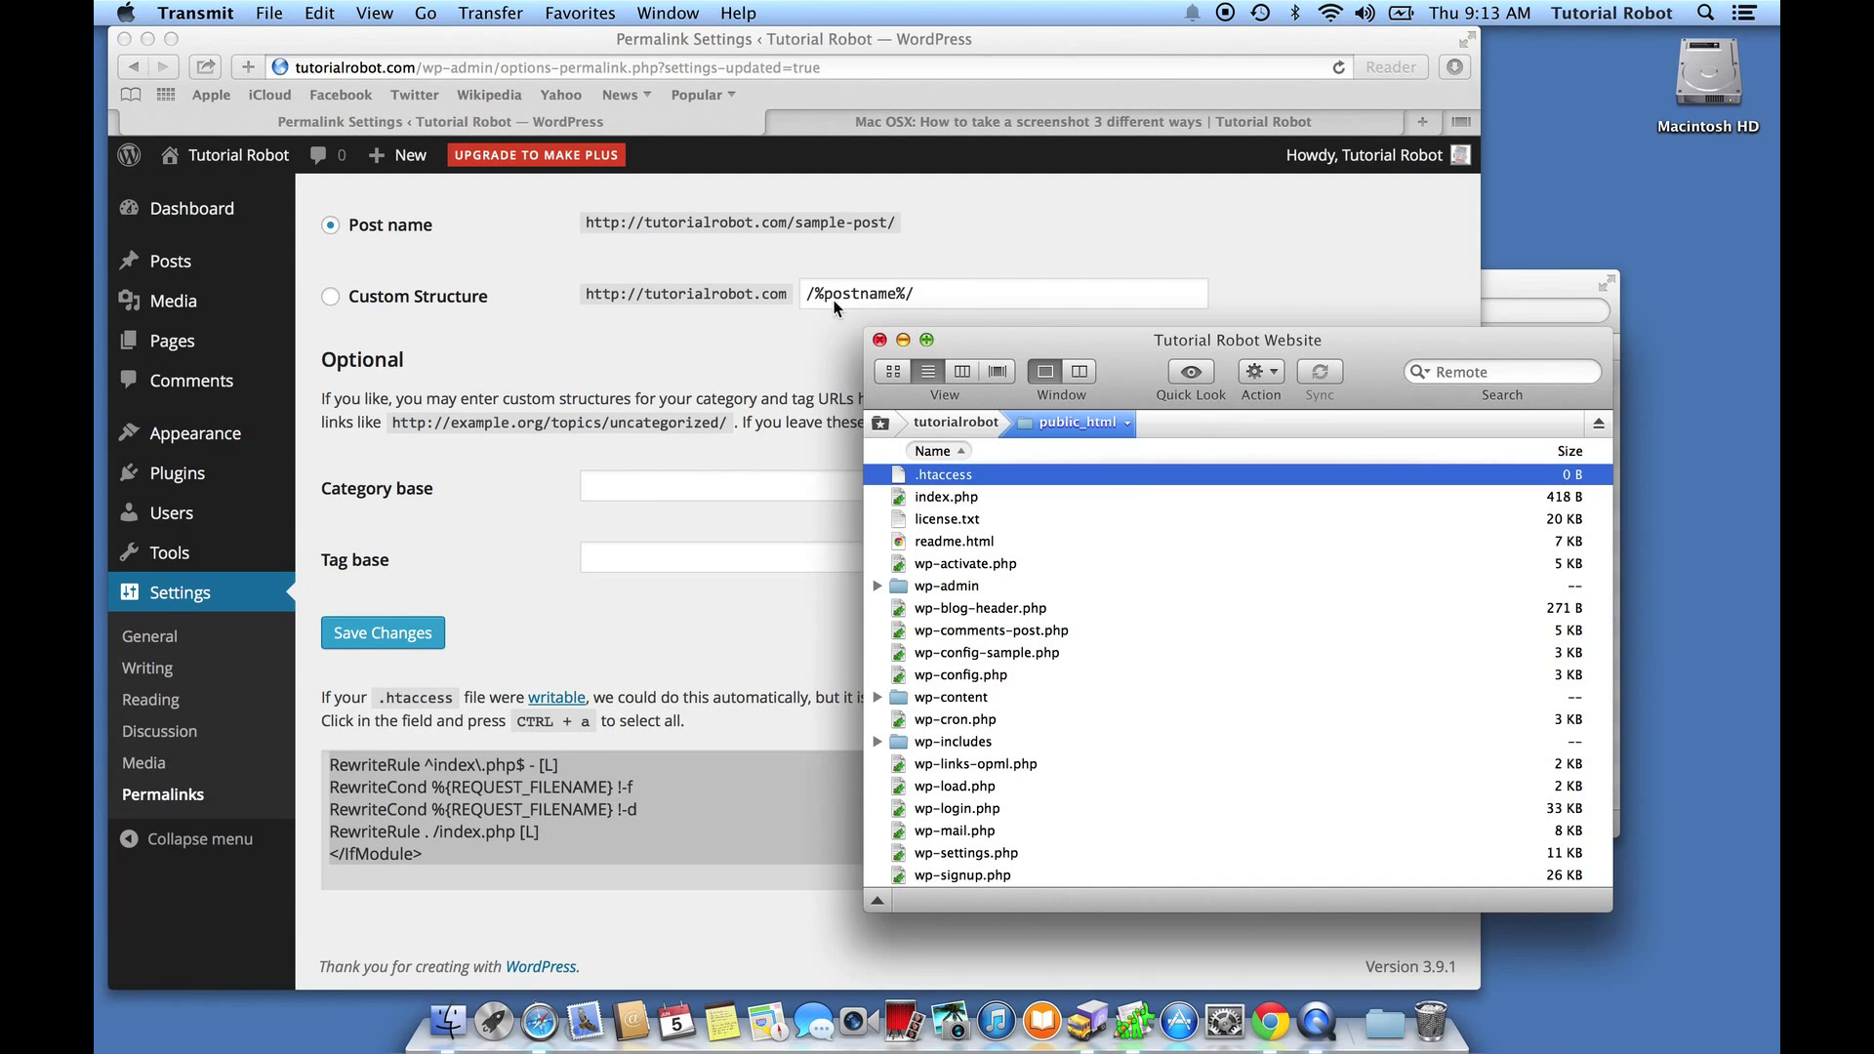
{"action": "left_click", "coordinate": [380, 10]}
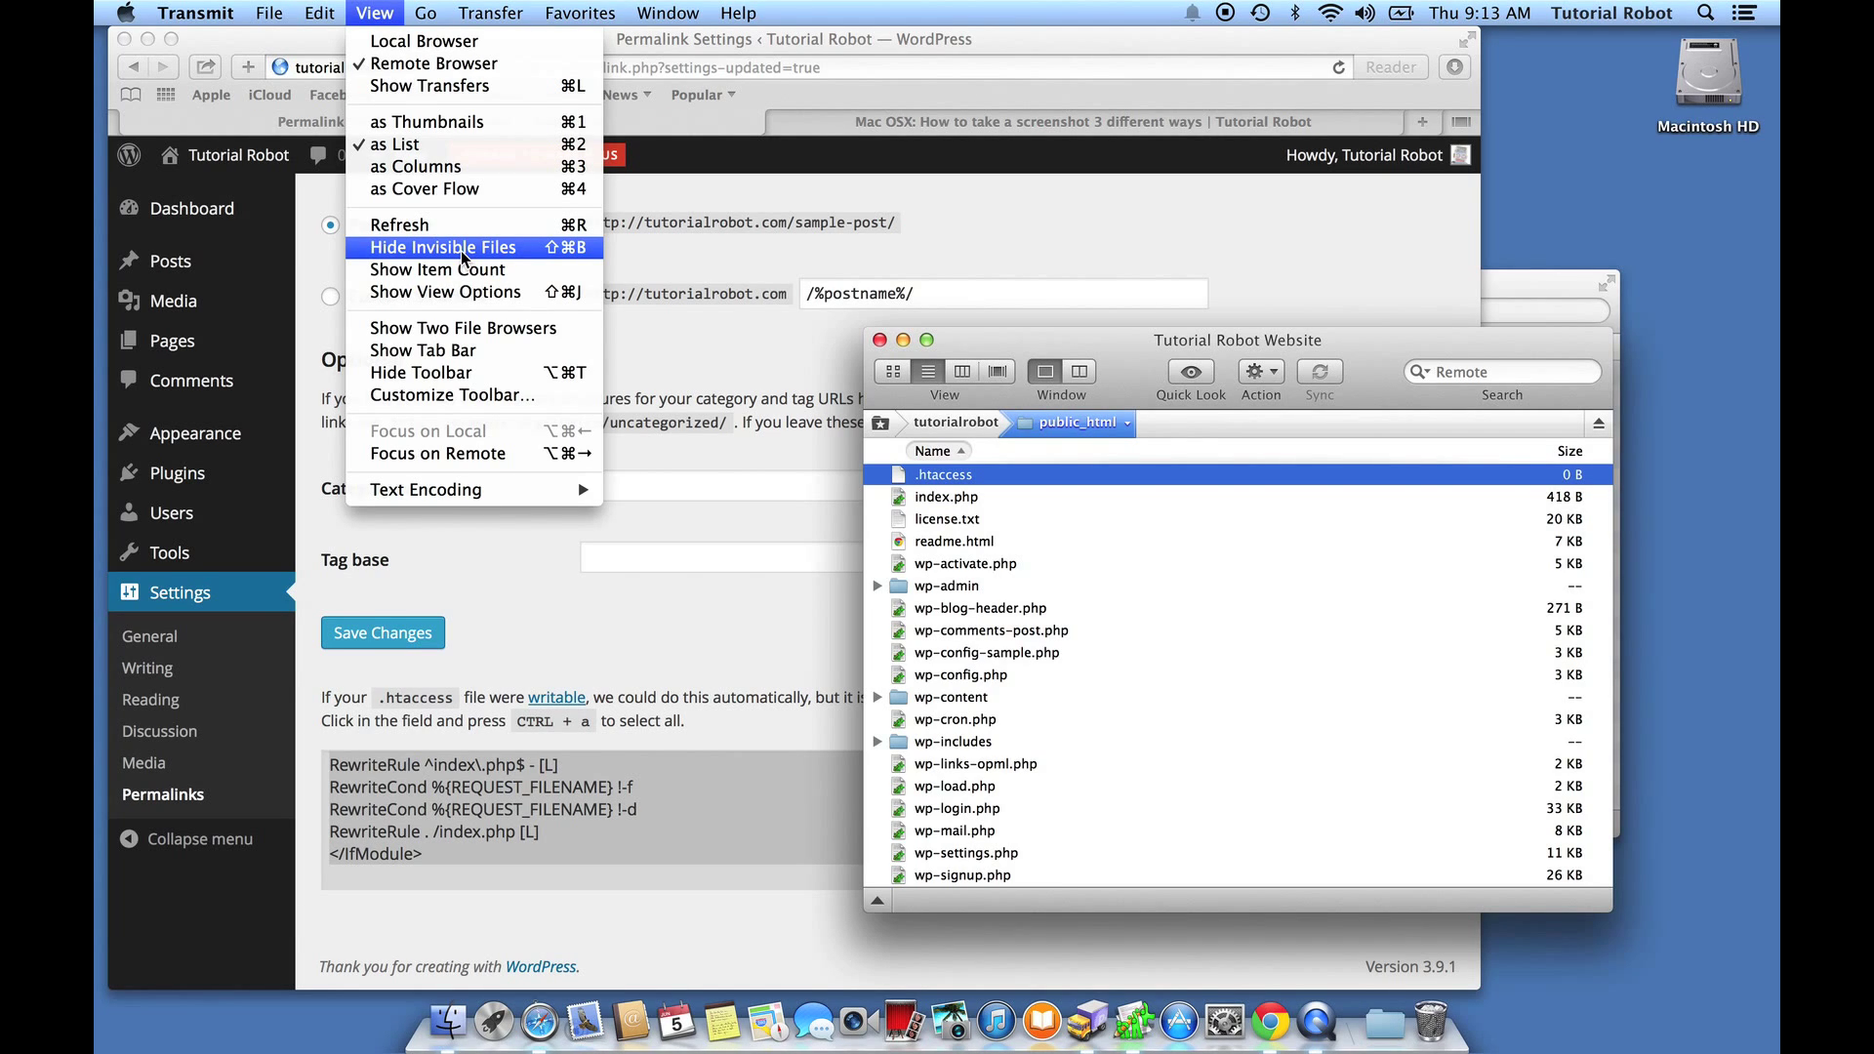
{"action": "left_click", "coordinate": [1081, 476]}
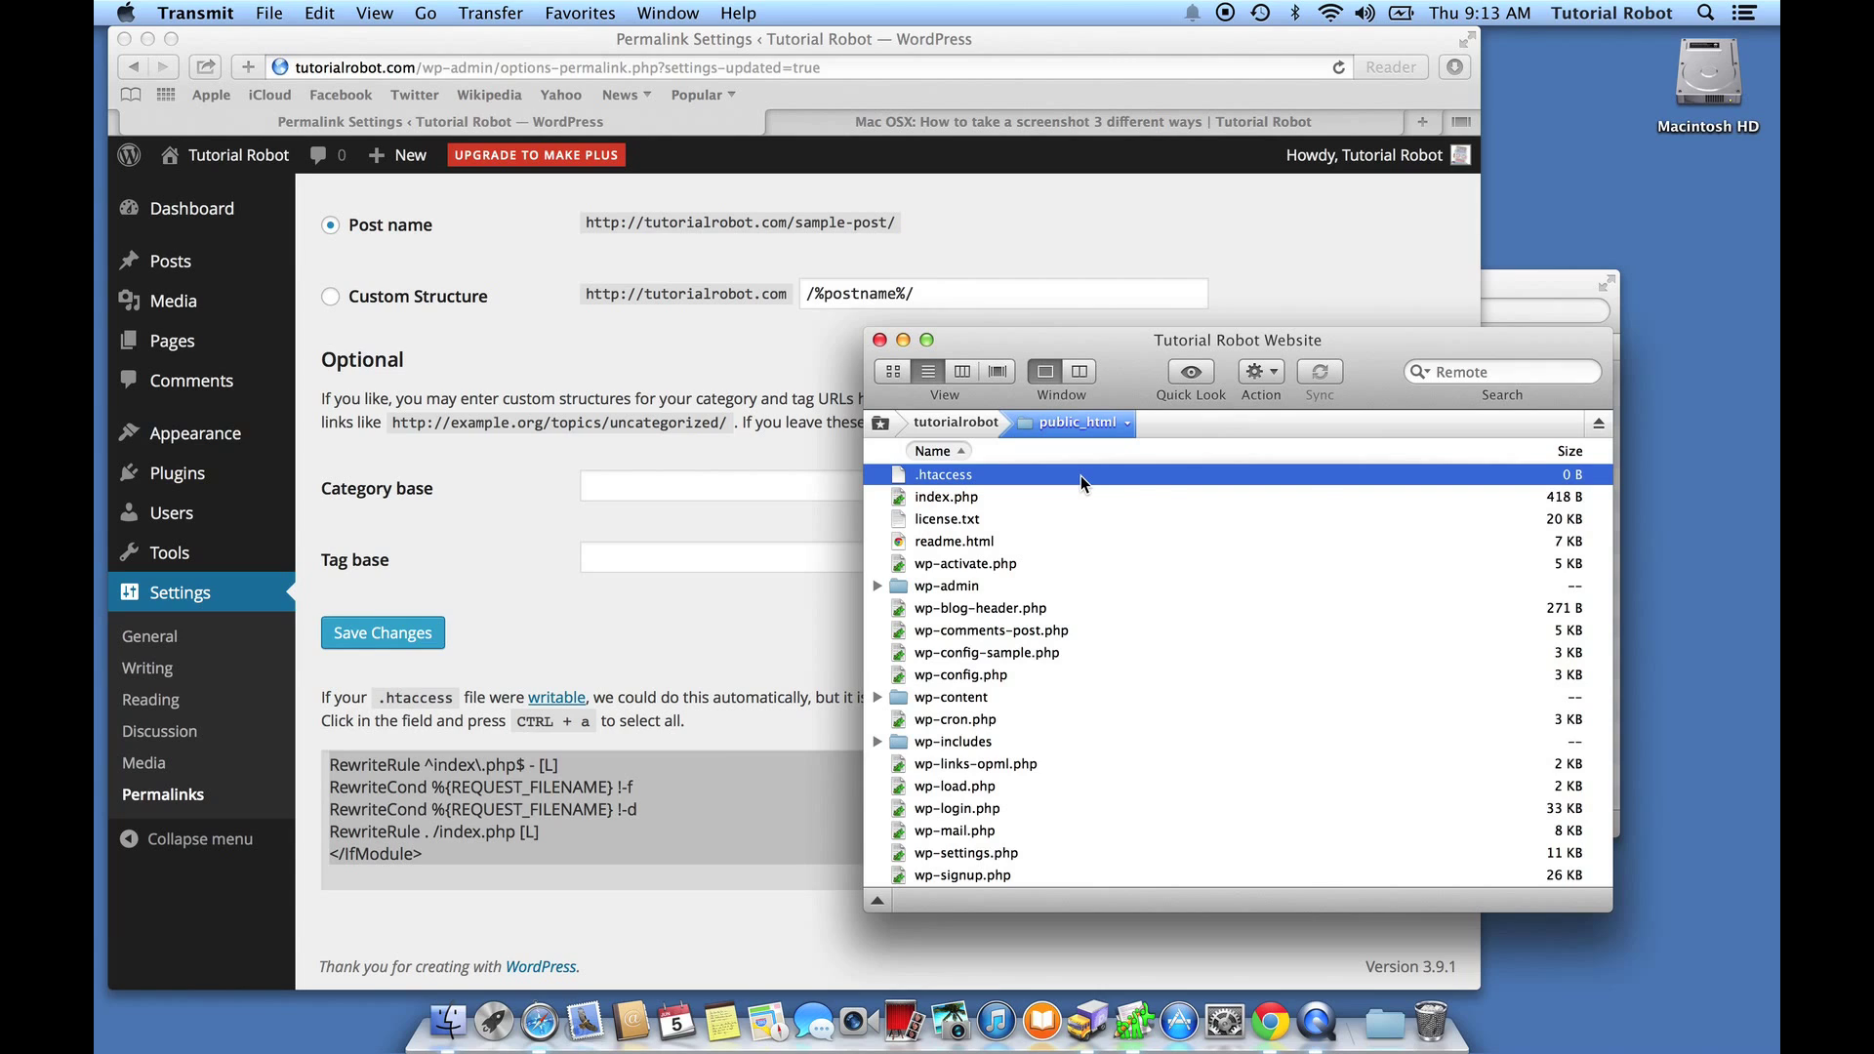
Step: Open the server's .htaccess in SubEthaEdit and reselect WordPress's suggested rewrite rules
{"action": "right_click", "coordinate": [1081, 476]}
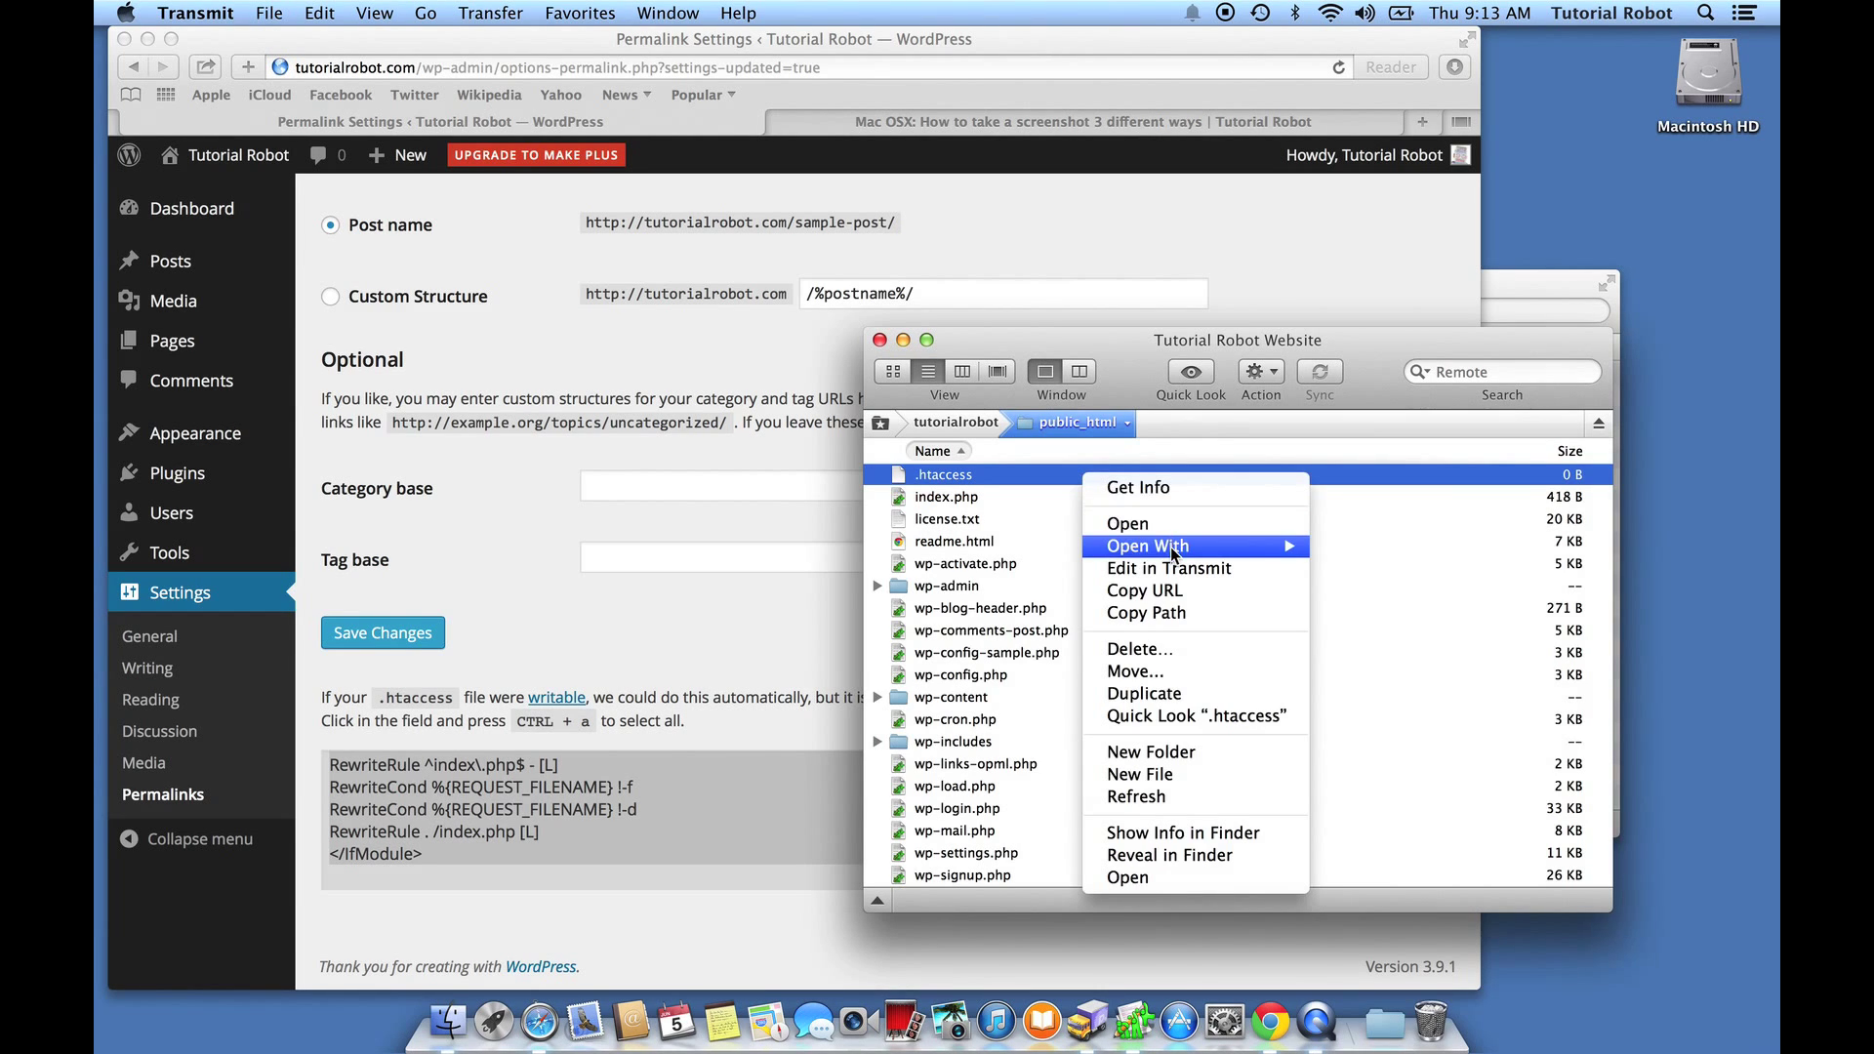
{"action": "mouse_move", "coordinate": [1171, 554]}
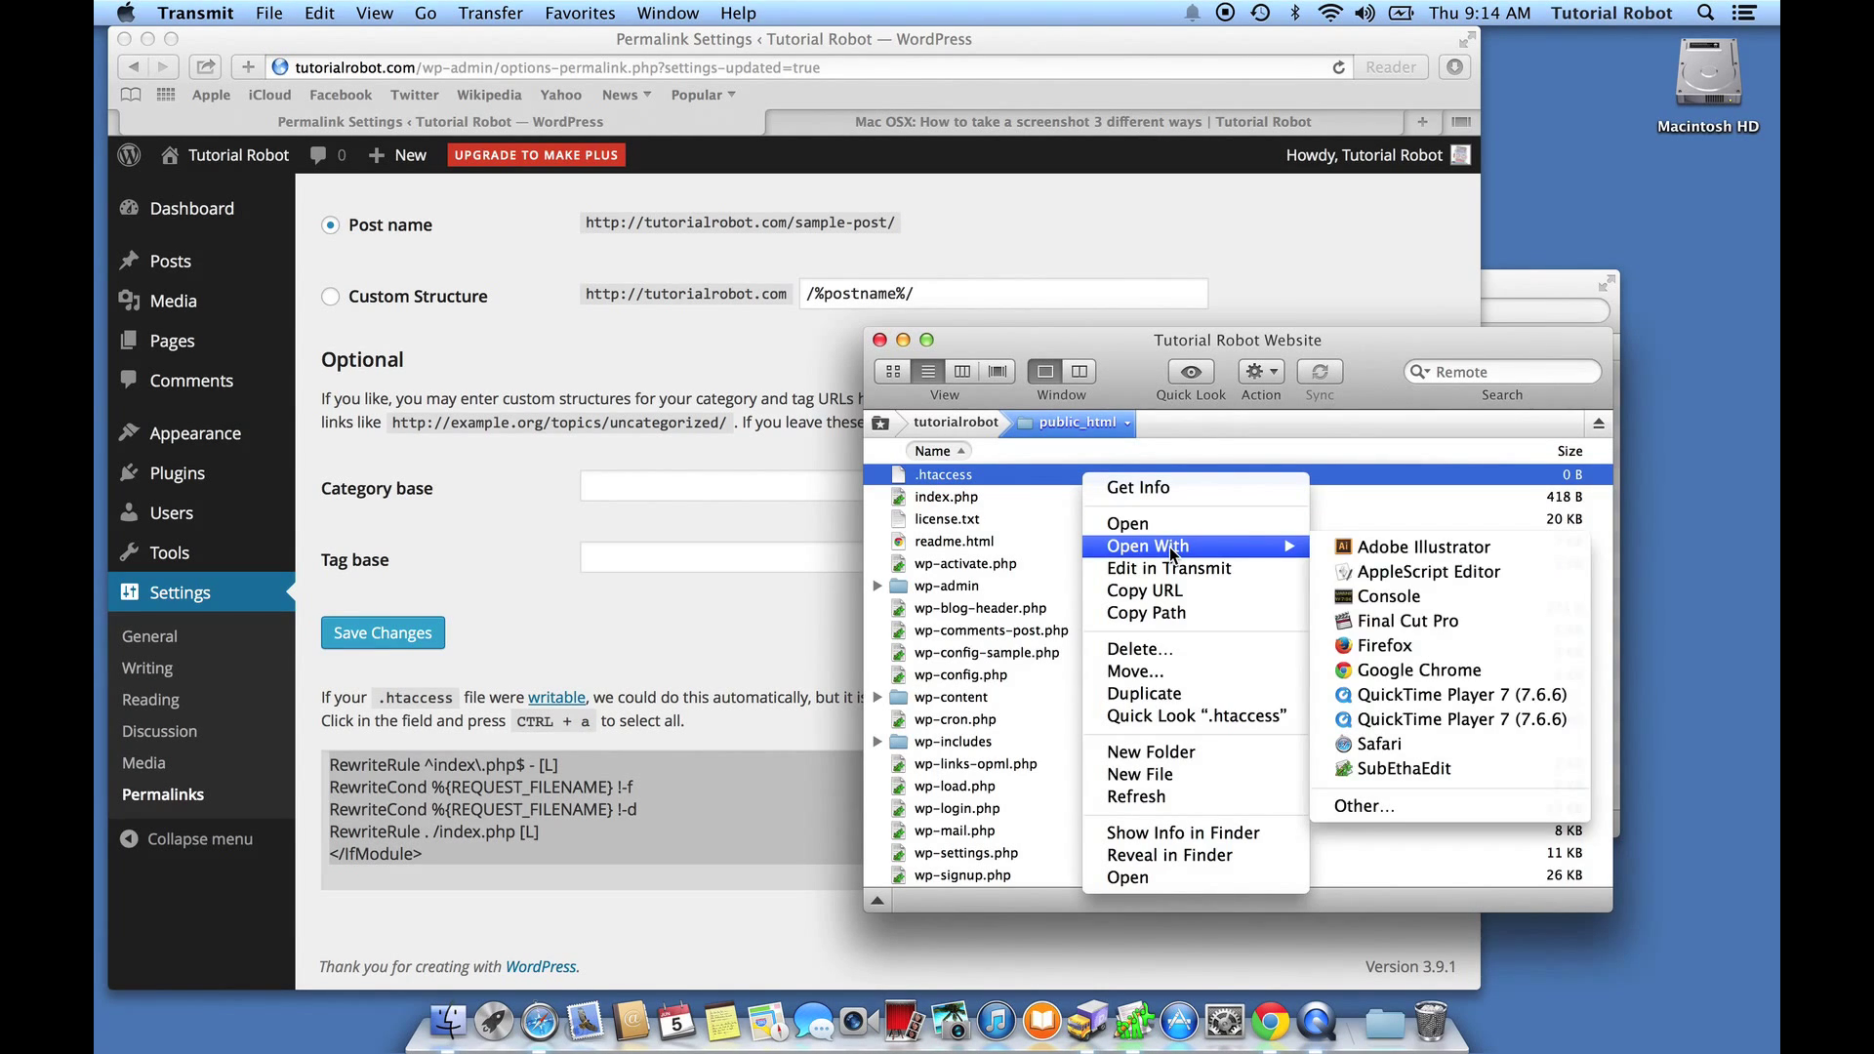
{"action": "left_click", "coordinate": [1467, 768]}
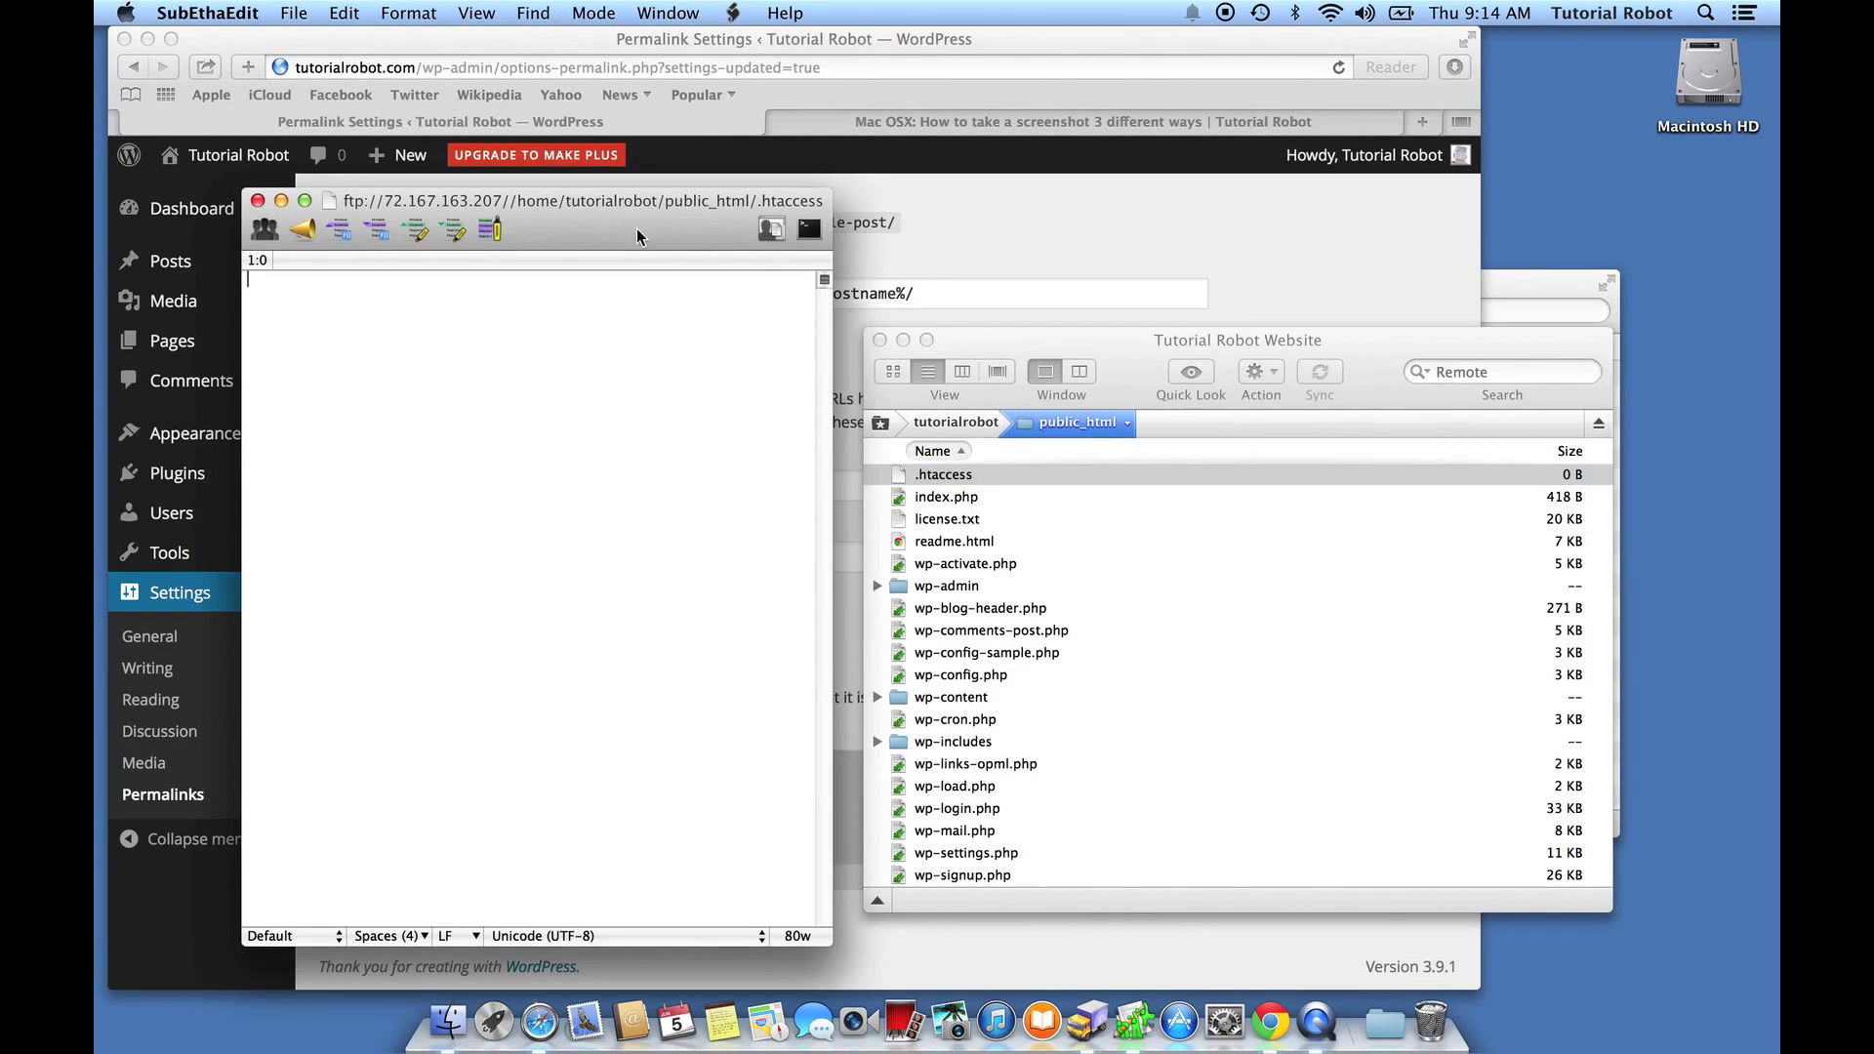
{"action": "left_click_drag", "start_coordinate": [636, 235], "coordinate": [1015, 84]}
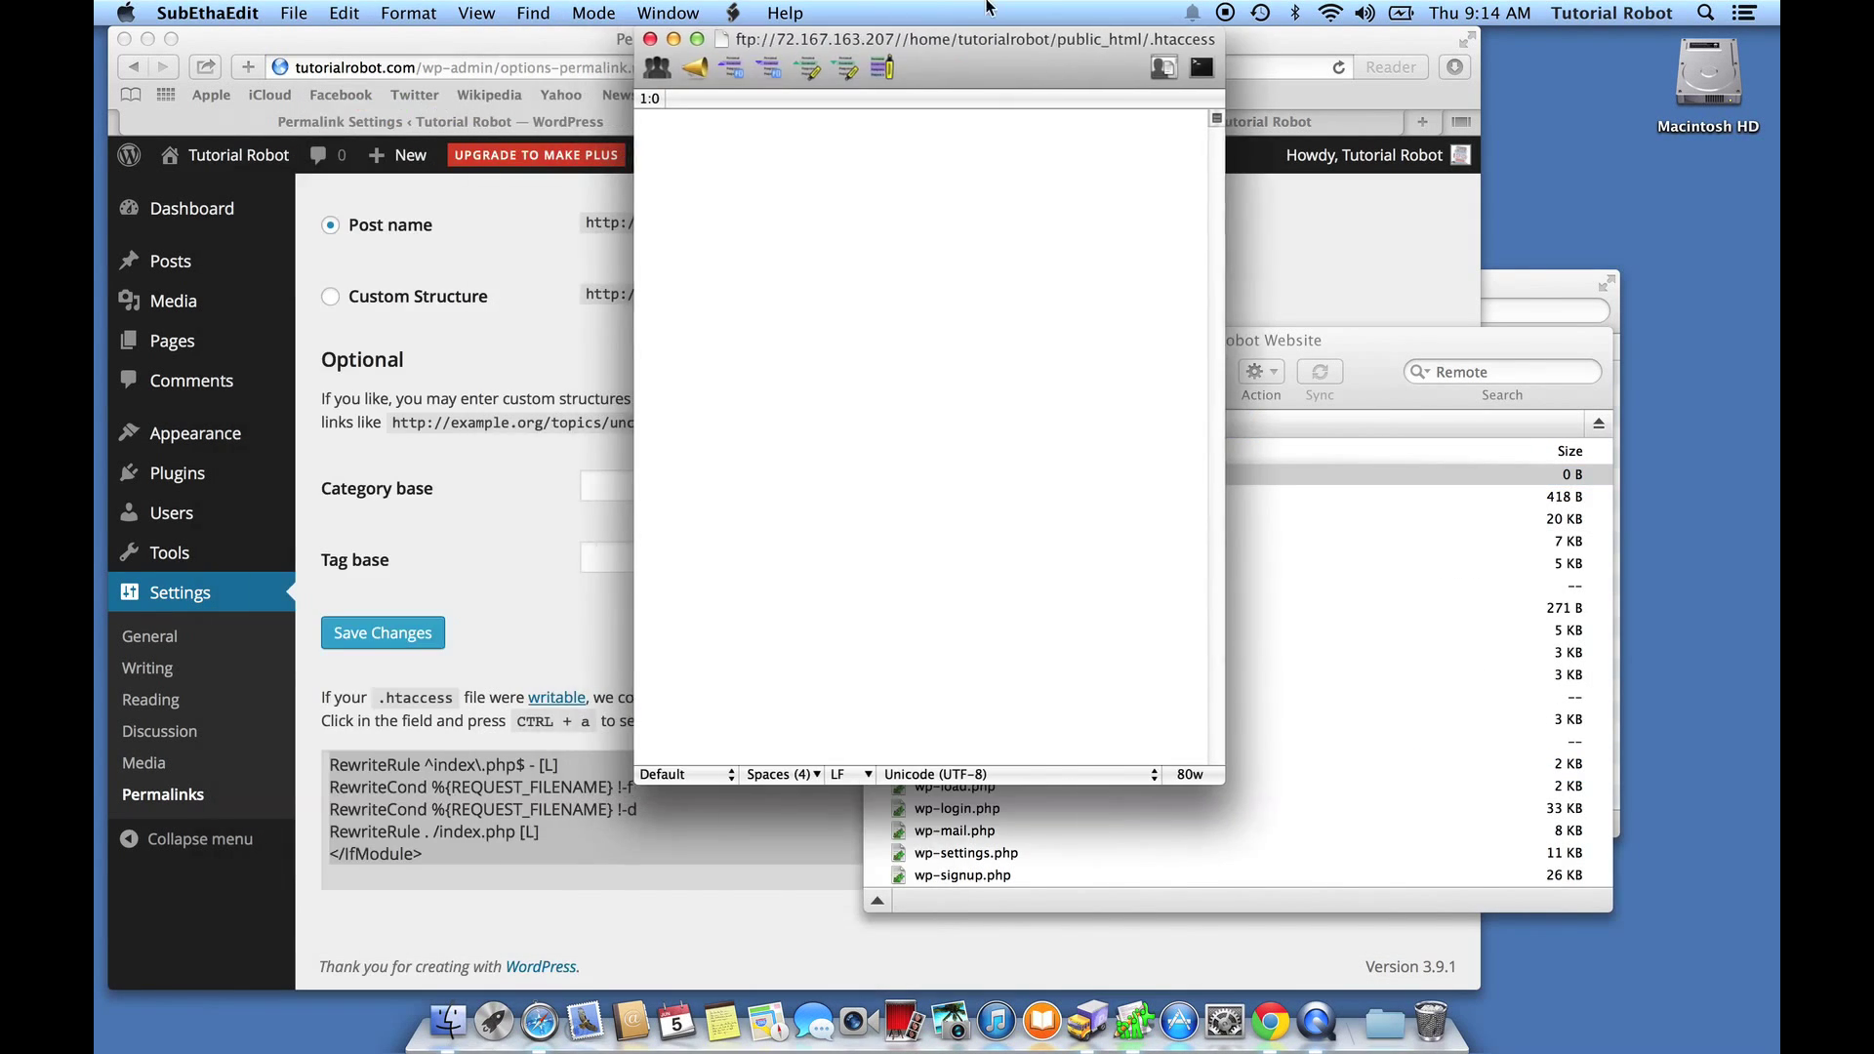
{"action": "left_click", "coordinate": [514, 817]}
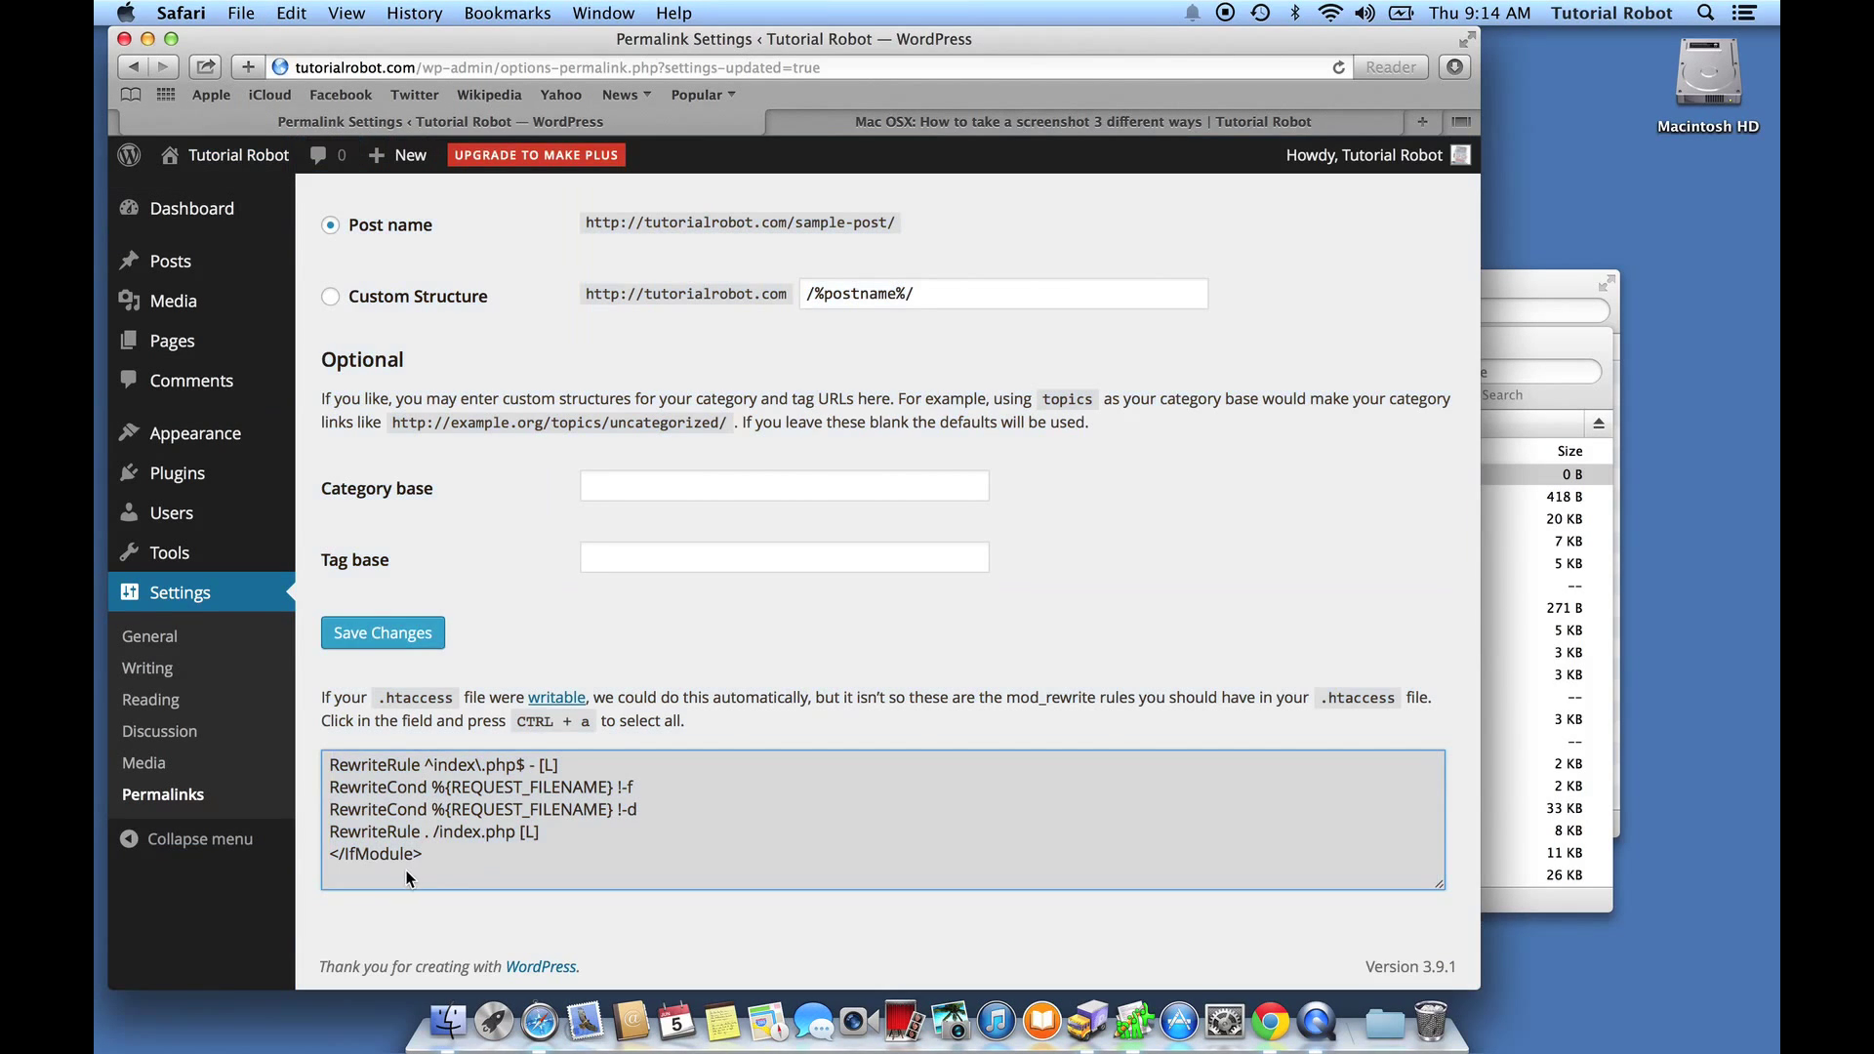
{"action": "left_click_drag", "start_coordinate": [406, 876], "coordinate": [419, 747]}
{"action": "key", "text": "super+c"}
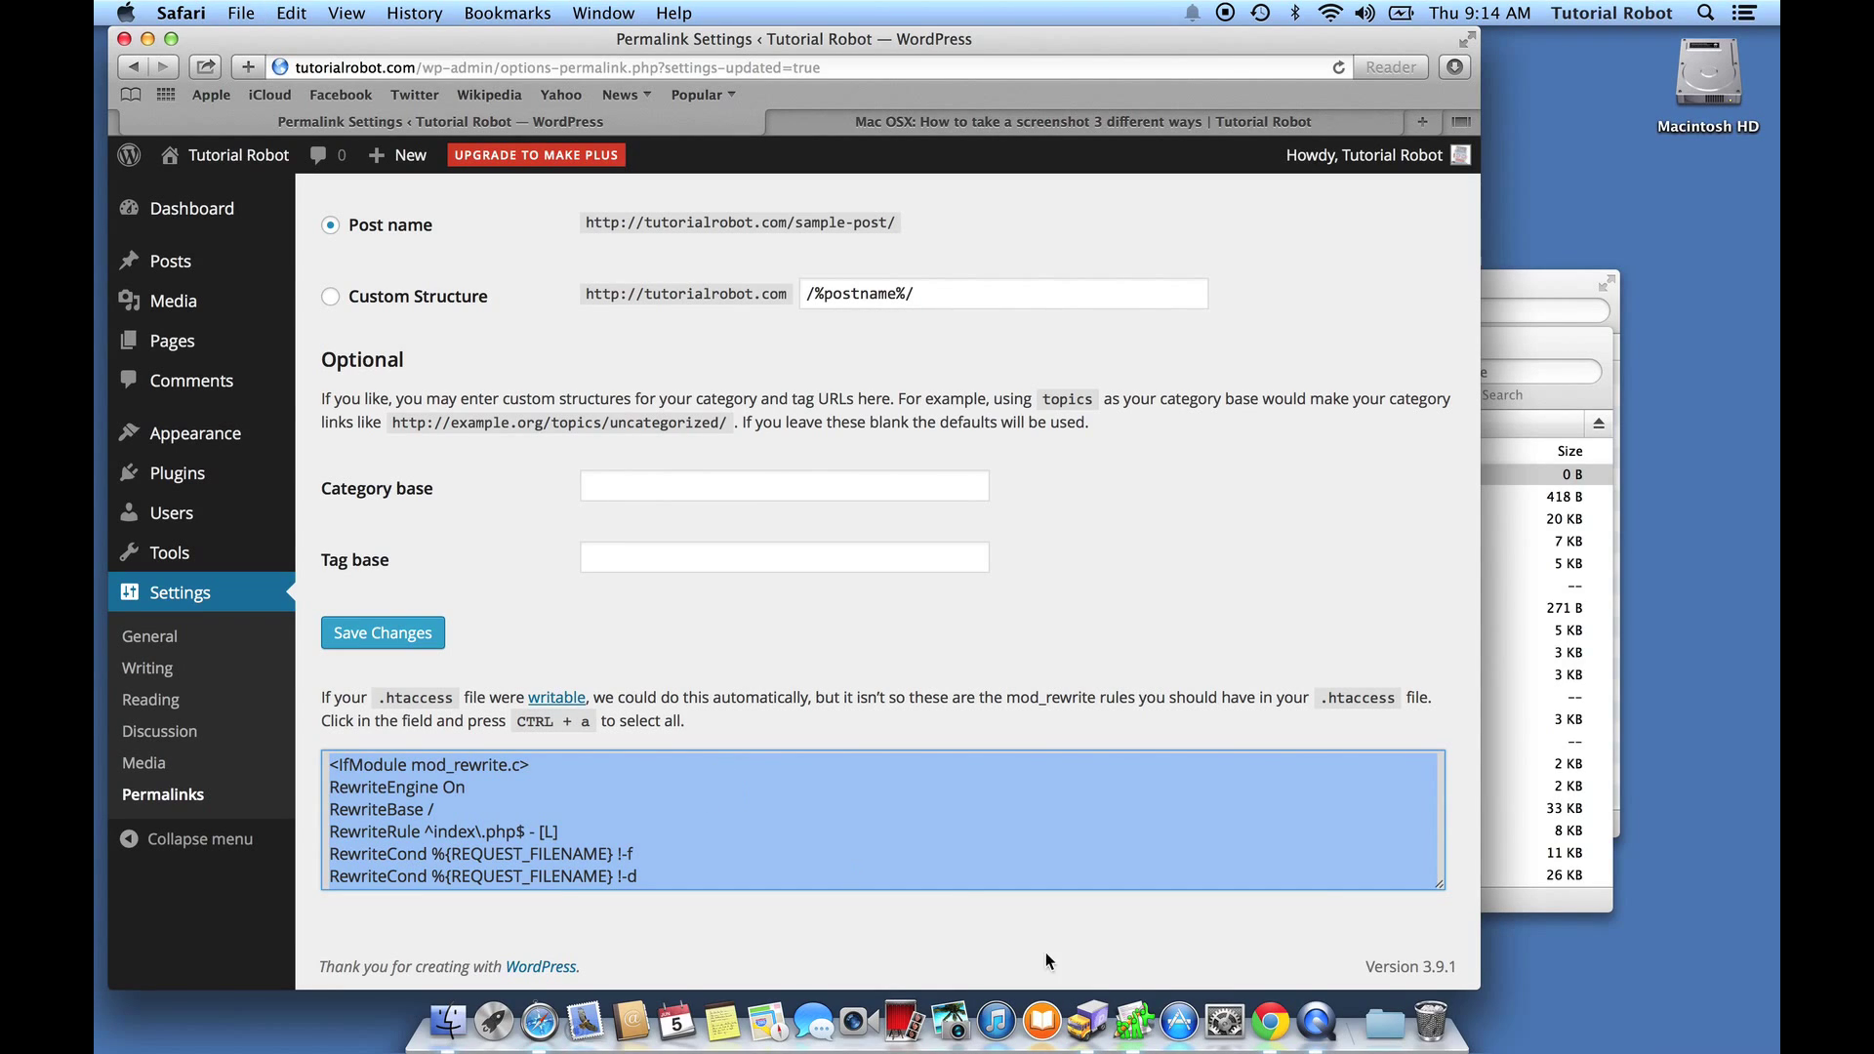
Step: Paste the rewrite rules into .htaccess and save, uploading it as 200 B
{"action": "left_click", "coordinate": [1133, 1022]}
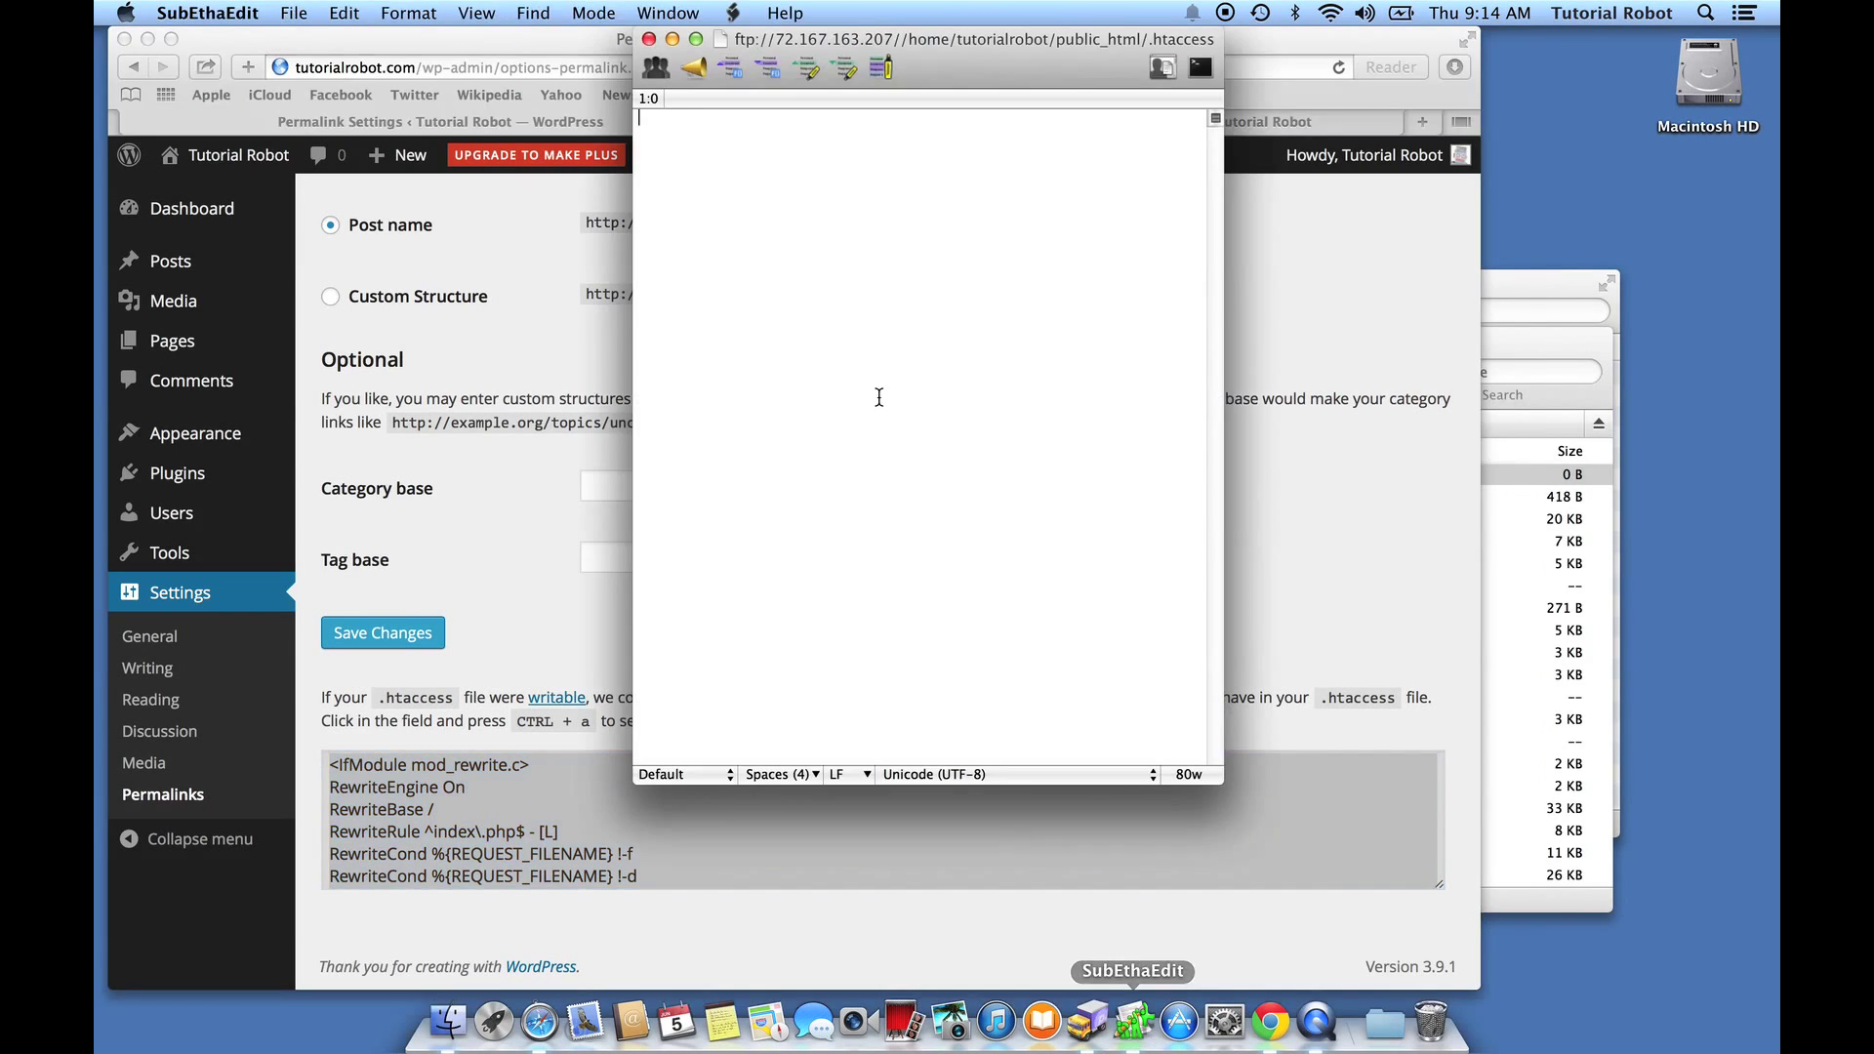
{"action": "key", "text": "super+v"}
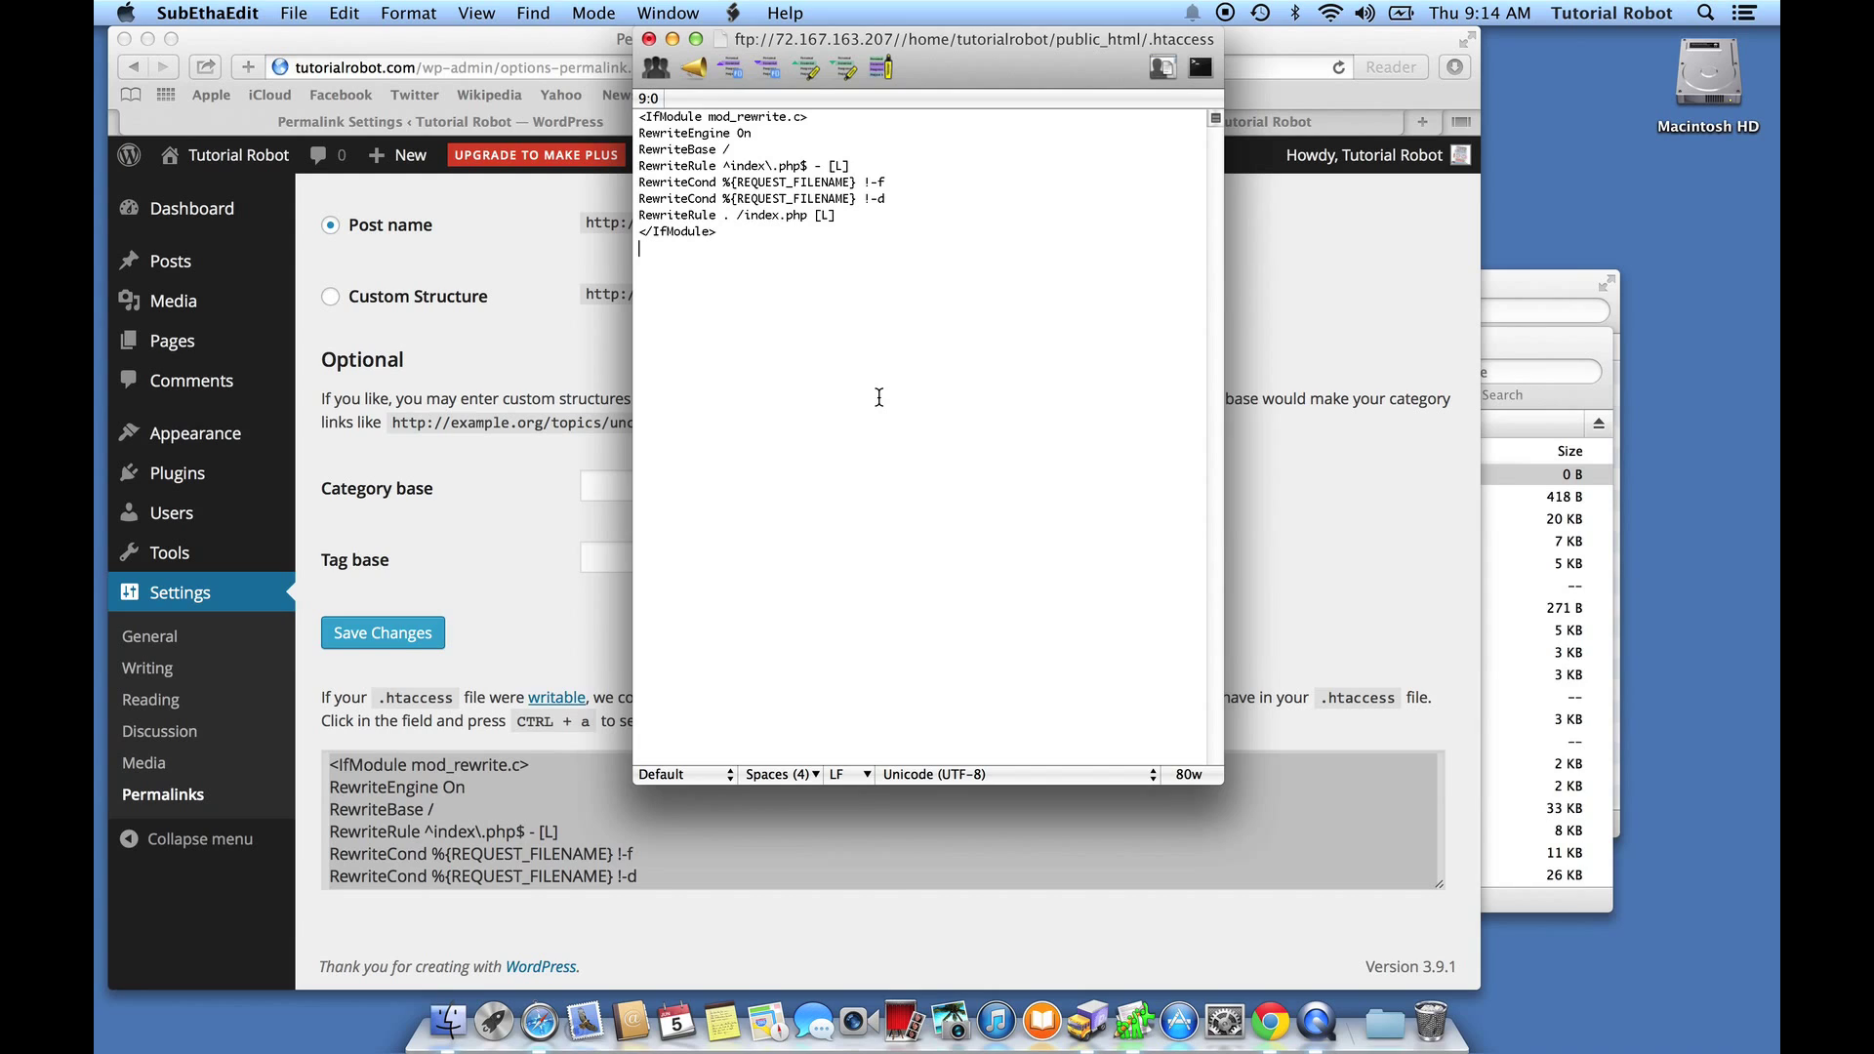
{"action": "key", "text": "super+s"}
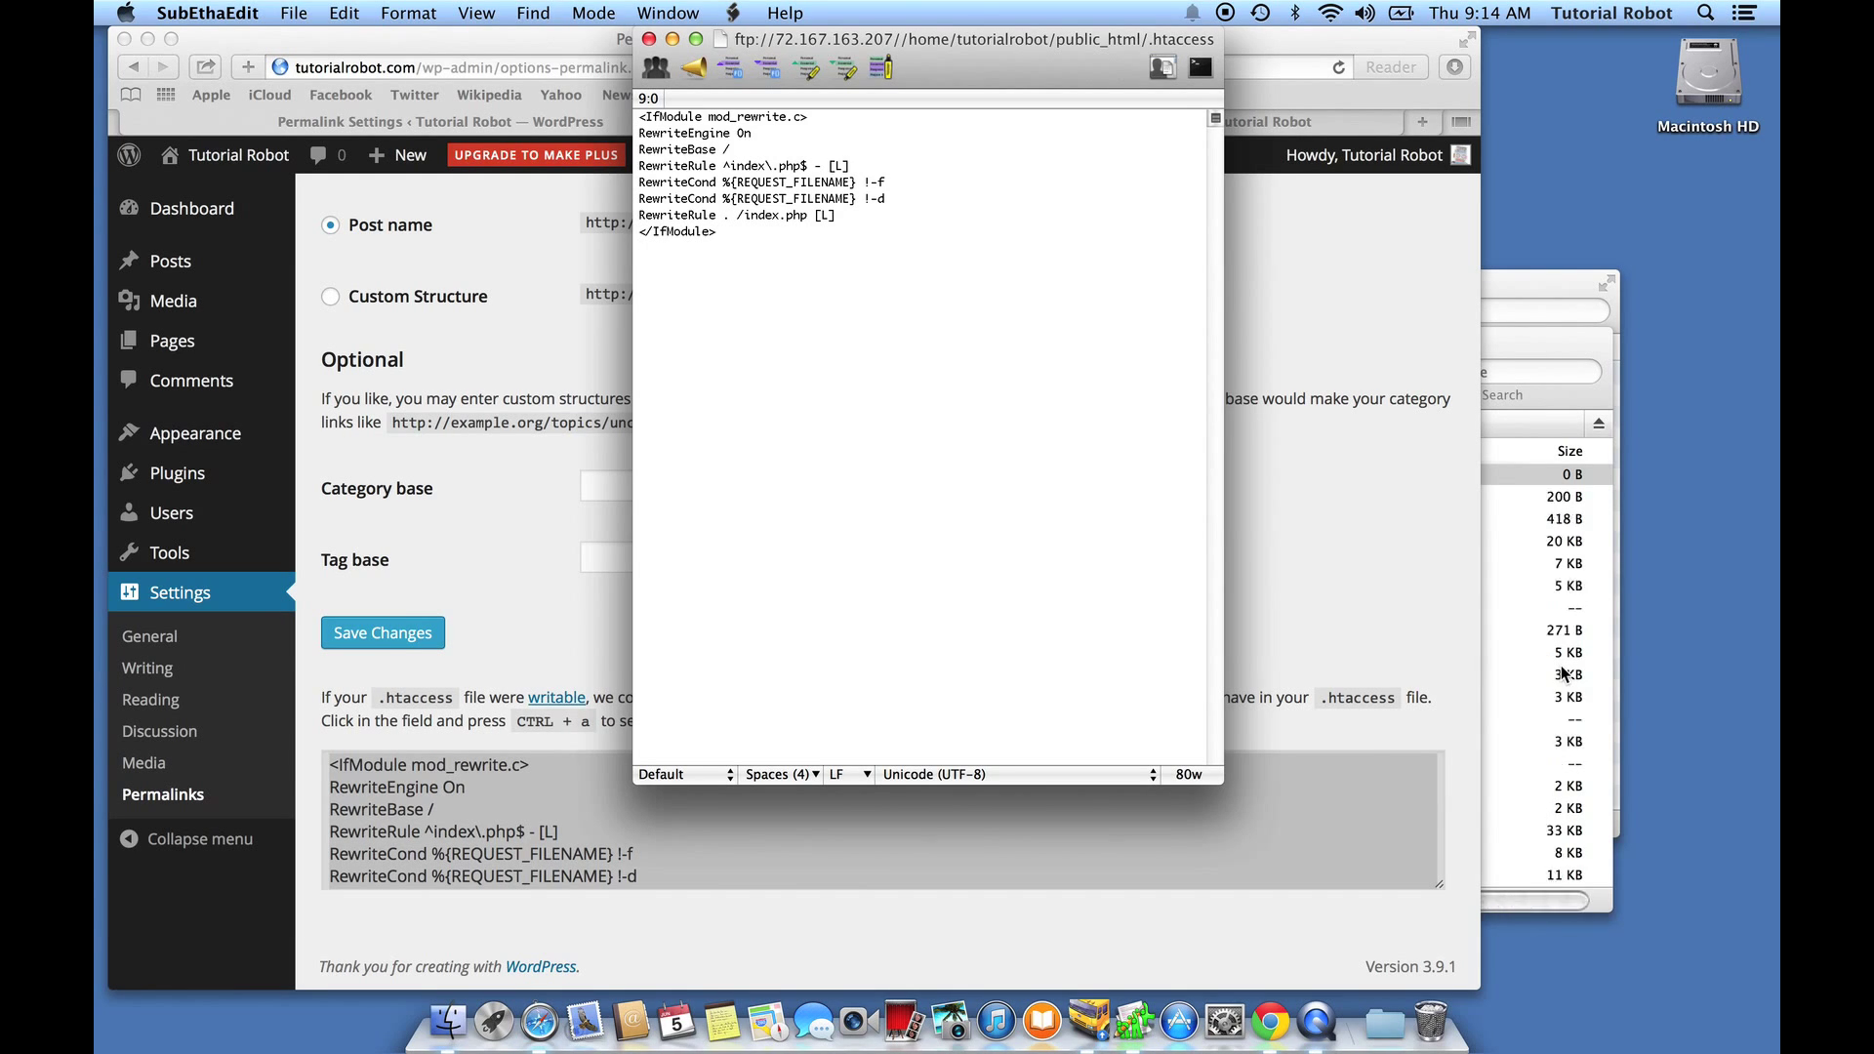
{"action": "left_click", "coordinate": [1528, 674]}
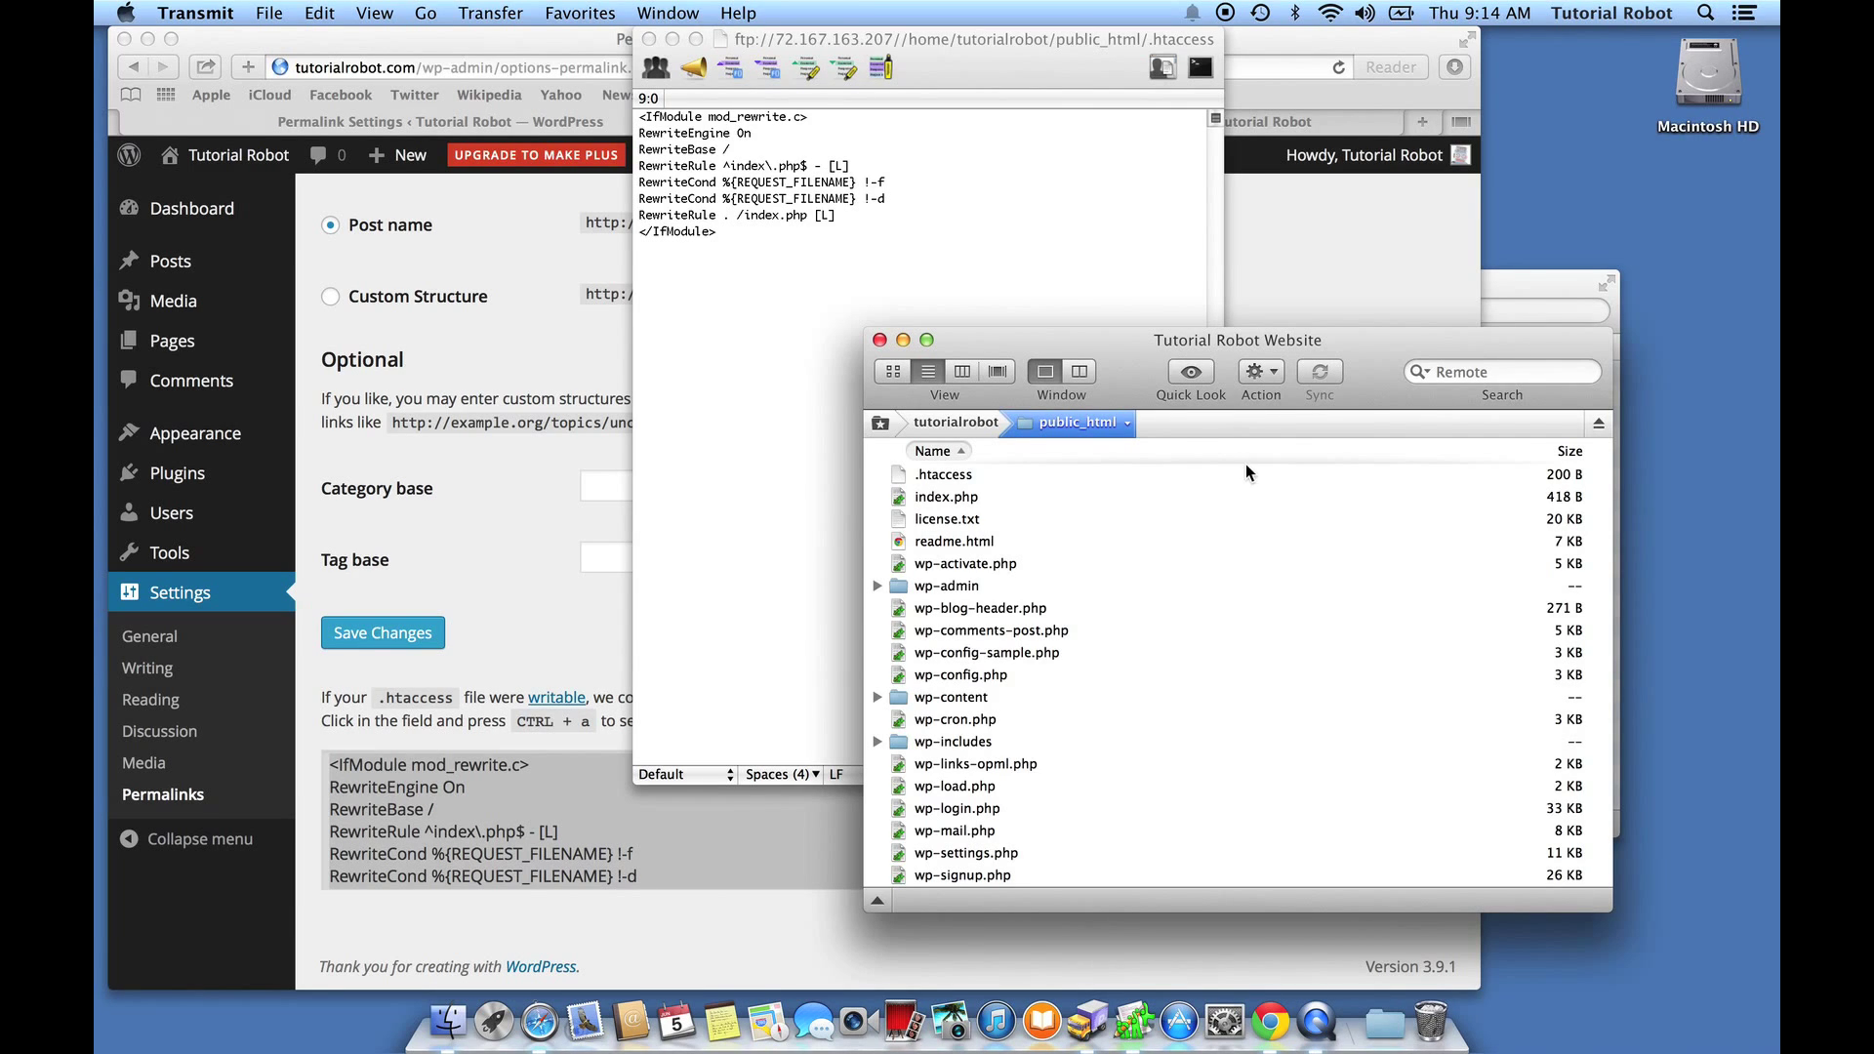
{"action": "left_click_drag", "start_coordinate": [1384, 390], "coordinate": [1388, 400]}
Step: Reload the screenshot post and confirm its URL is /mac-osx-how-to-take-a-screenshot-3-different-ways/
{"action": "left_click", "coordinate": [1304, 230]}
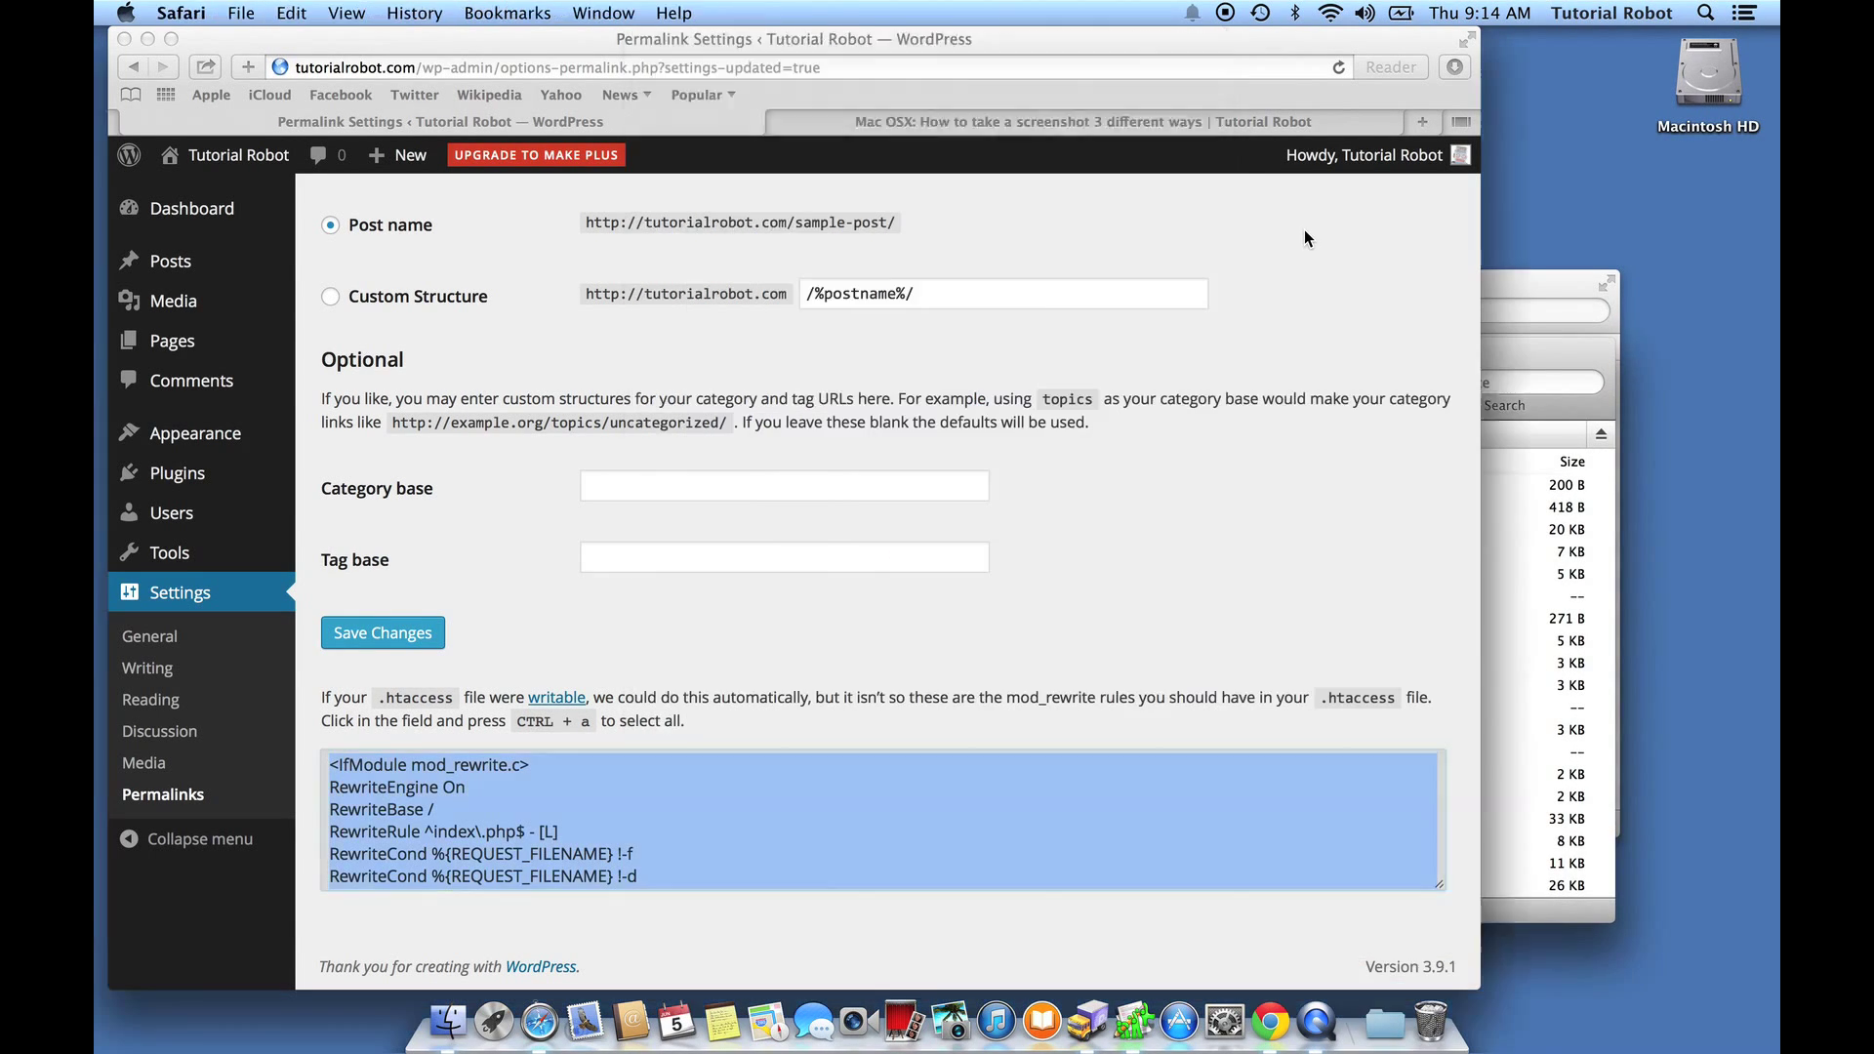
{"action": "left_click", "coordinate": [1053, 117]}
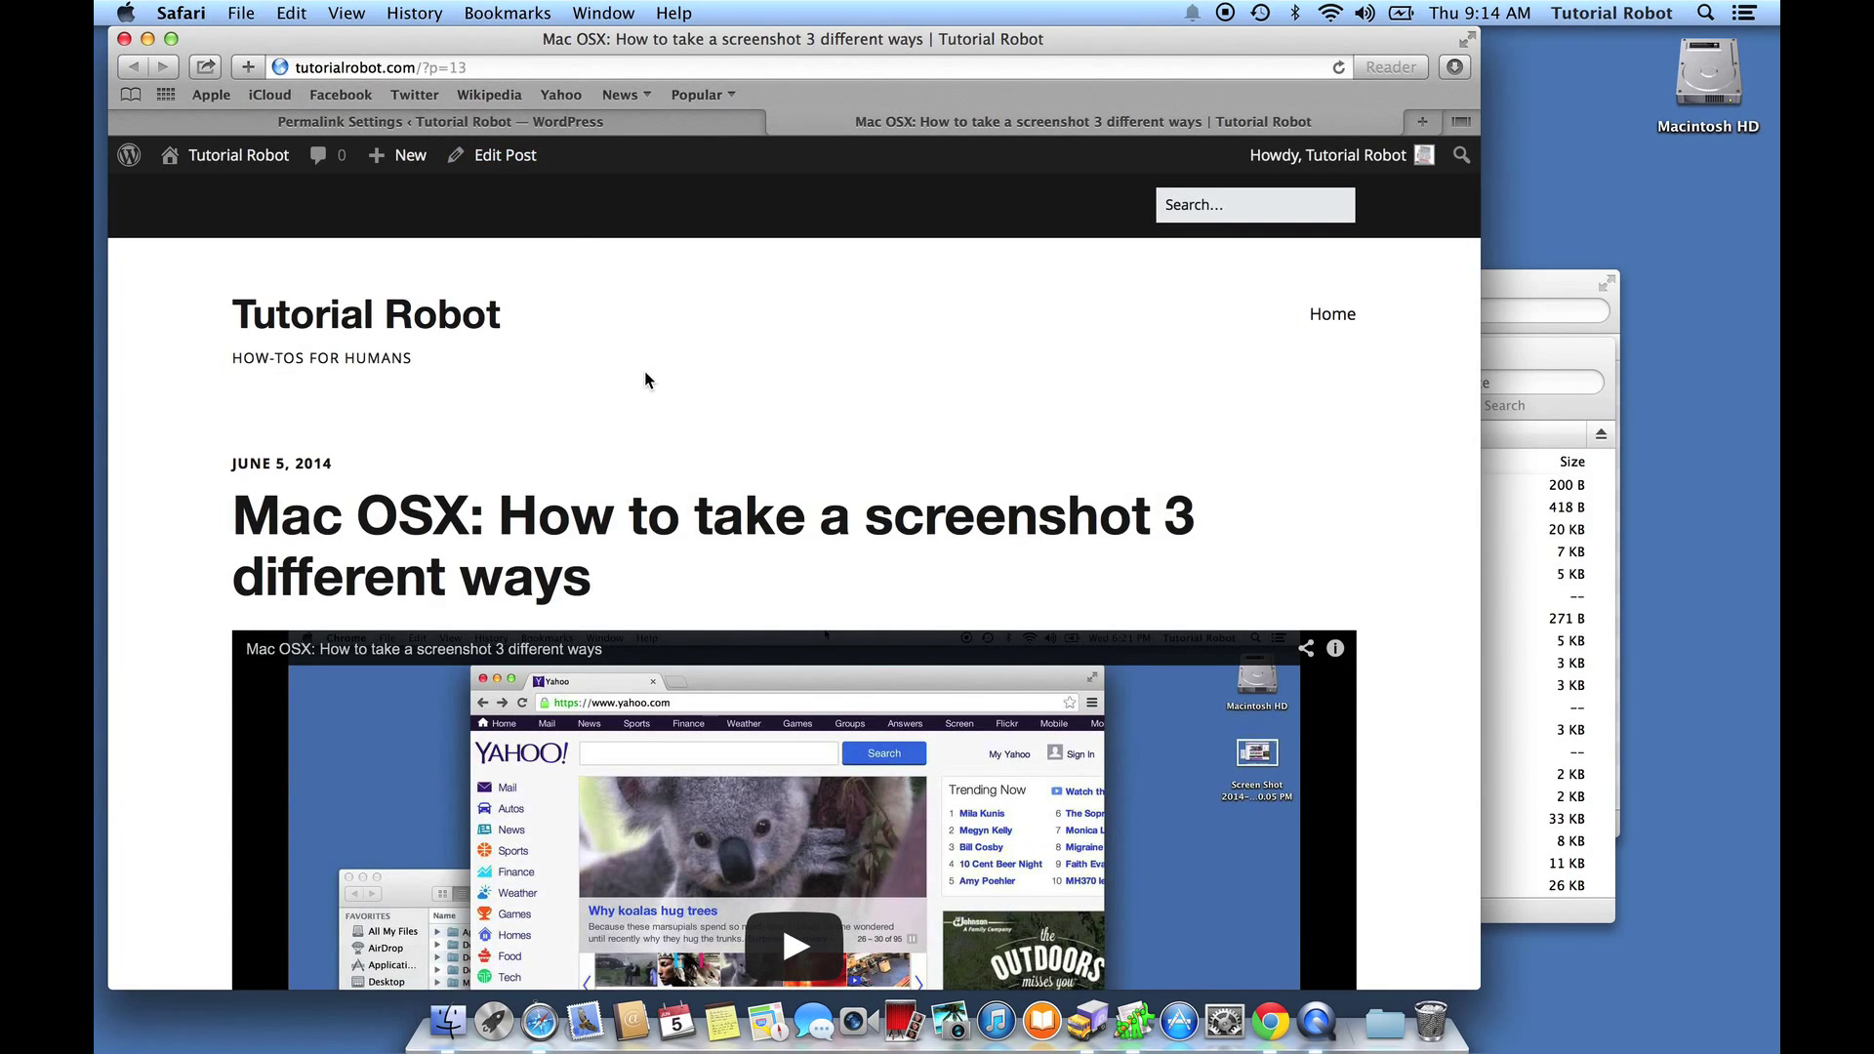
{"action": "key", "text": "super+r"}
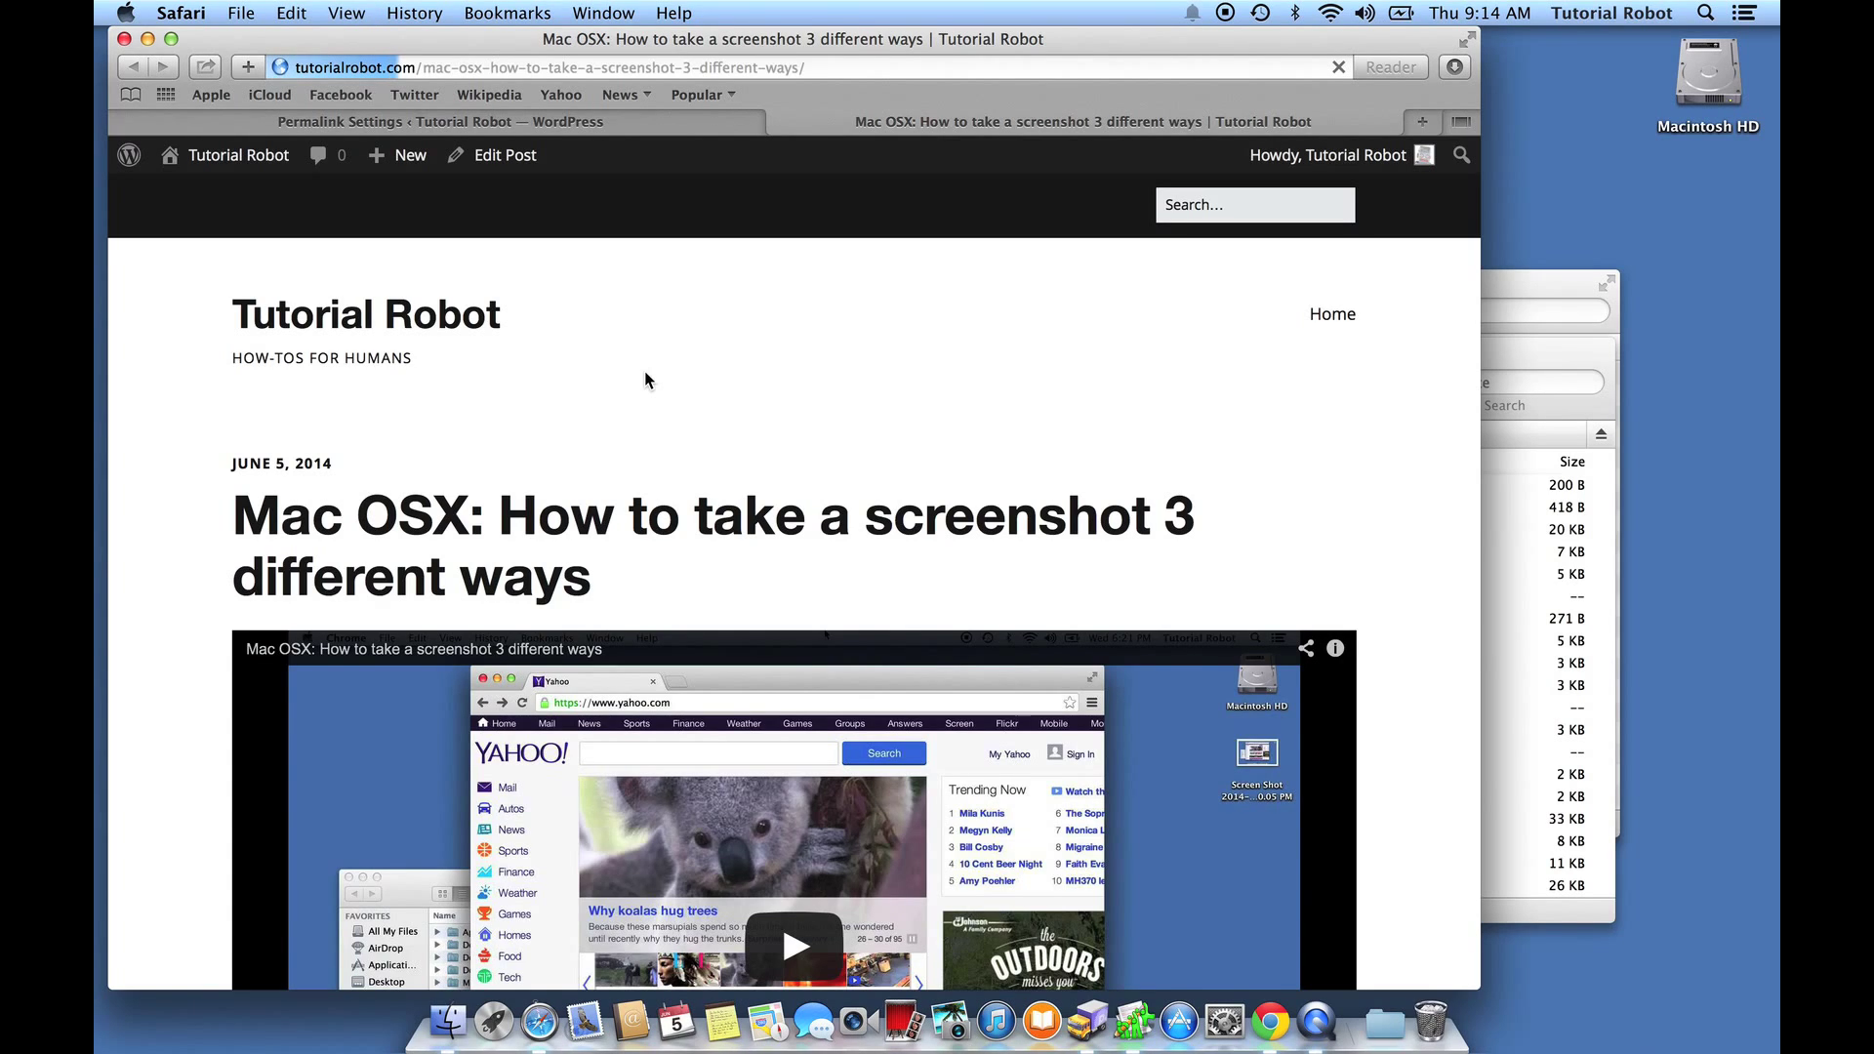
{"action": "left_click", "coordinate": [426, 70]}
{"action": "left_click", "coordinate": [420, 71]}
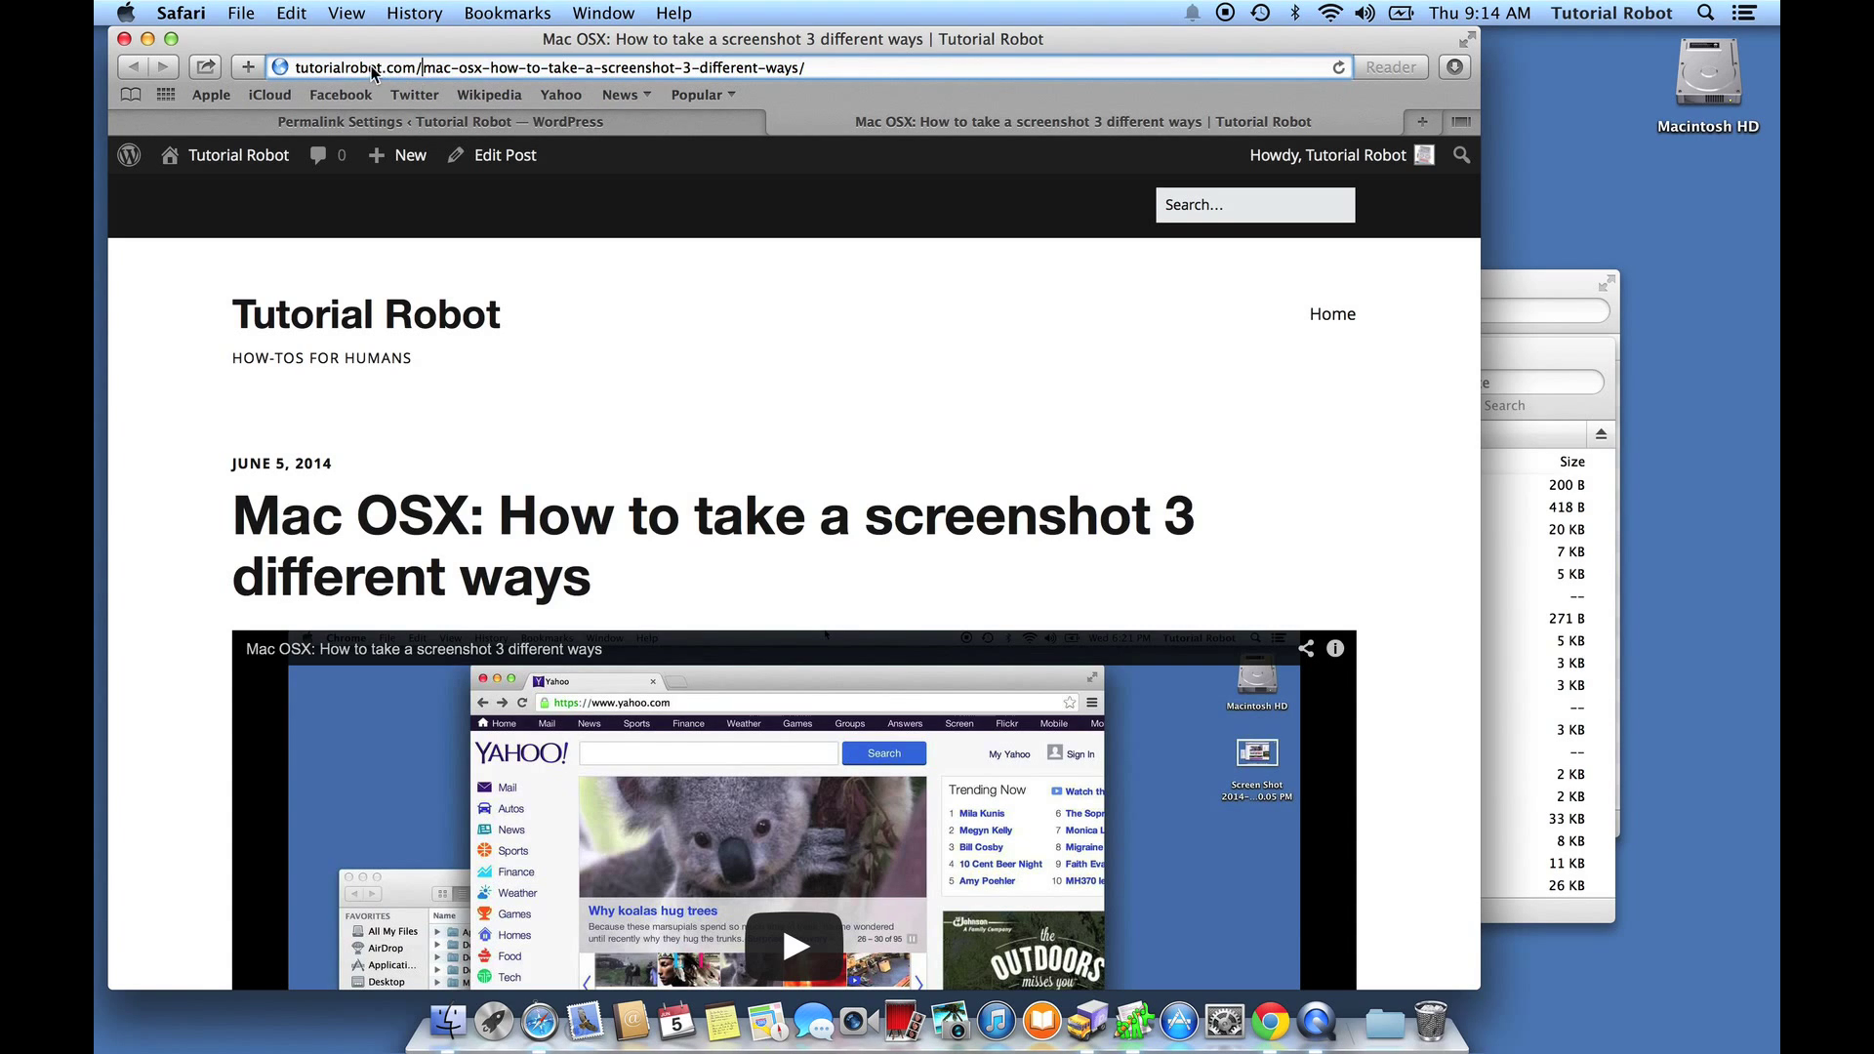
{"action": "left_click_drag", "start_coordinate": [420, 70], "coordinate": [671, 88]}
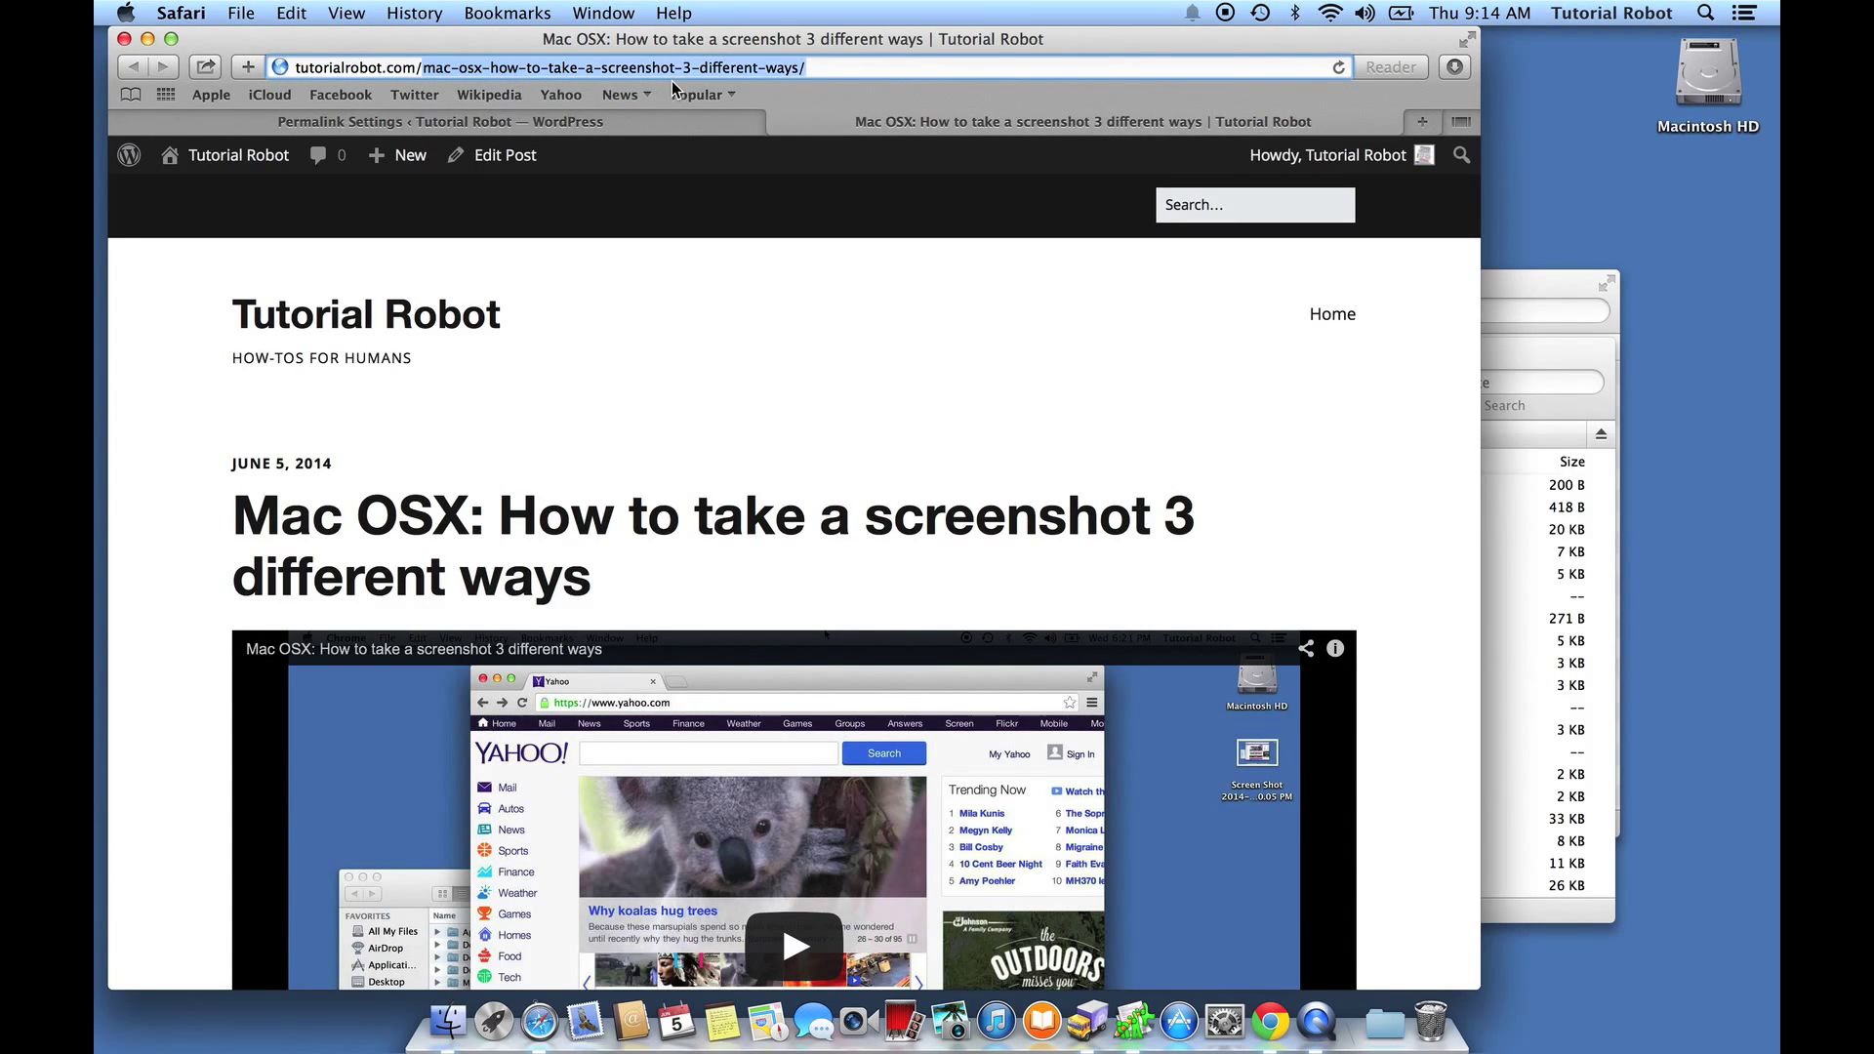
{"action": "triple_click", "coordinate": [833, 67]}
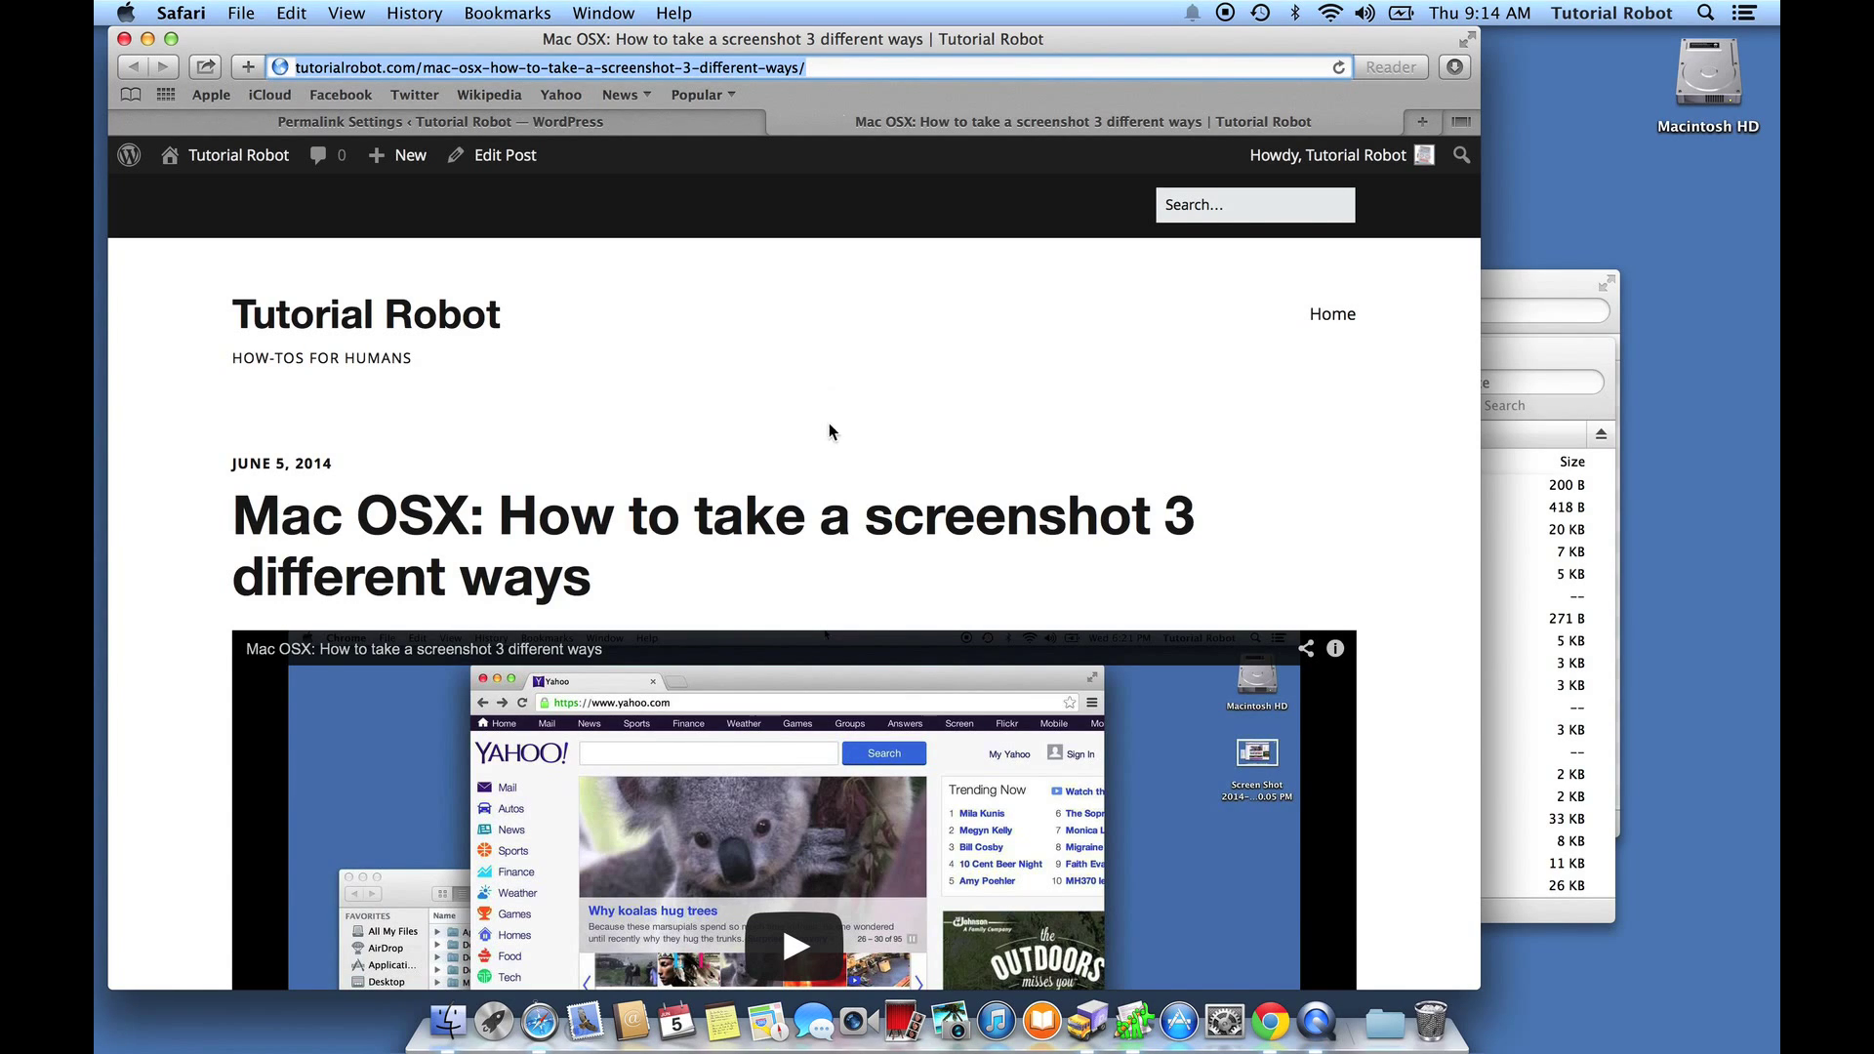
{"action": "left_click", "coordinate": [916, 355]}
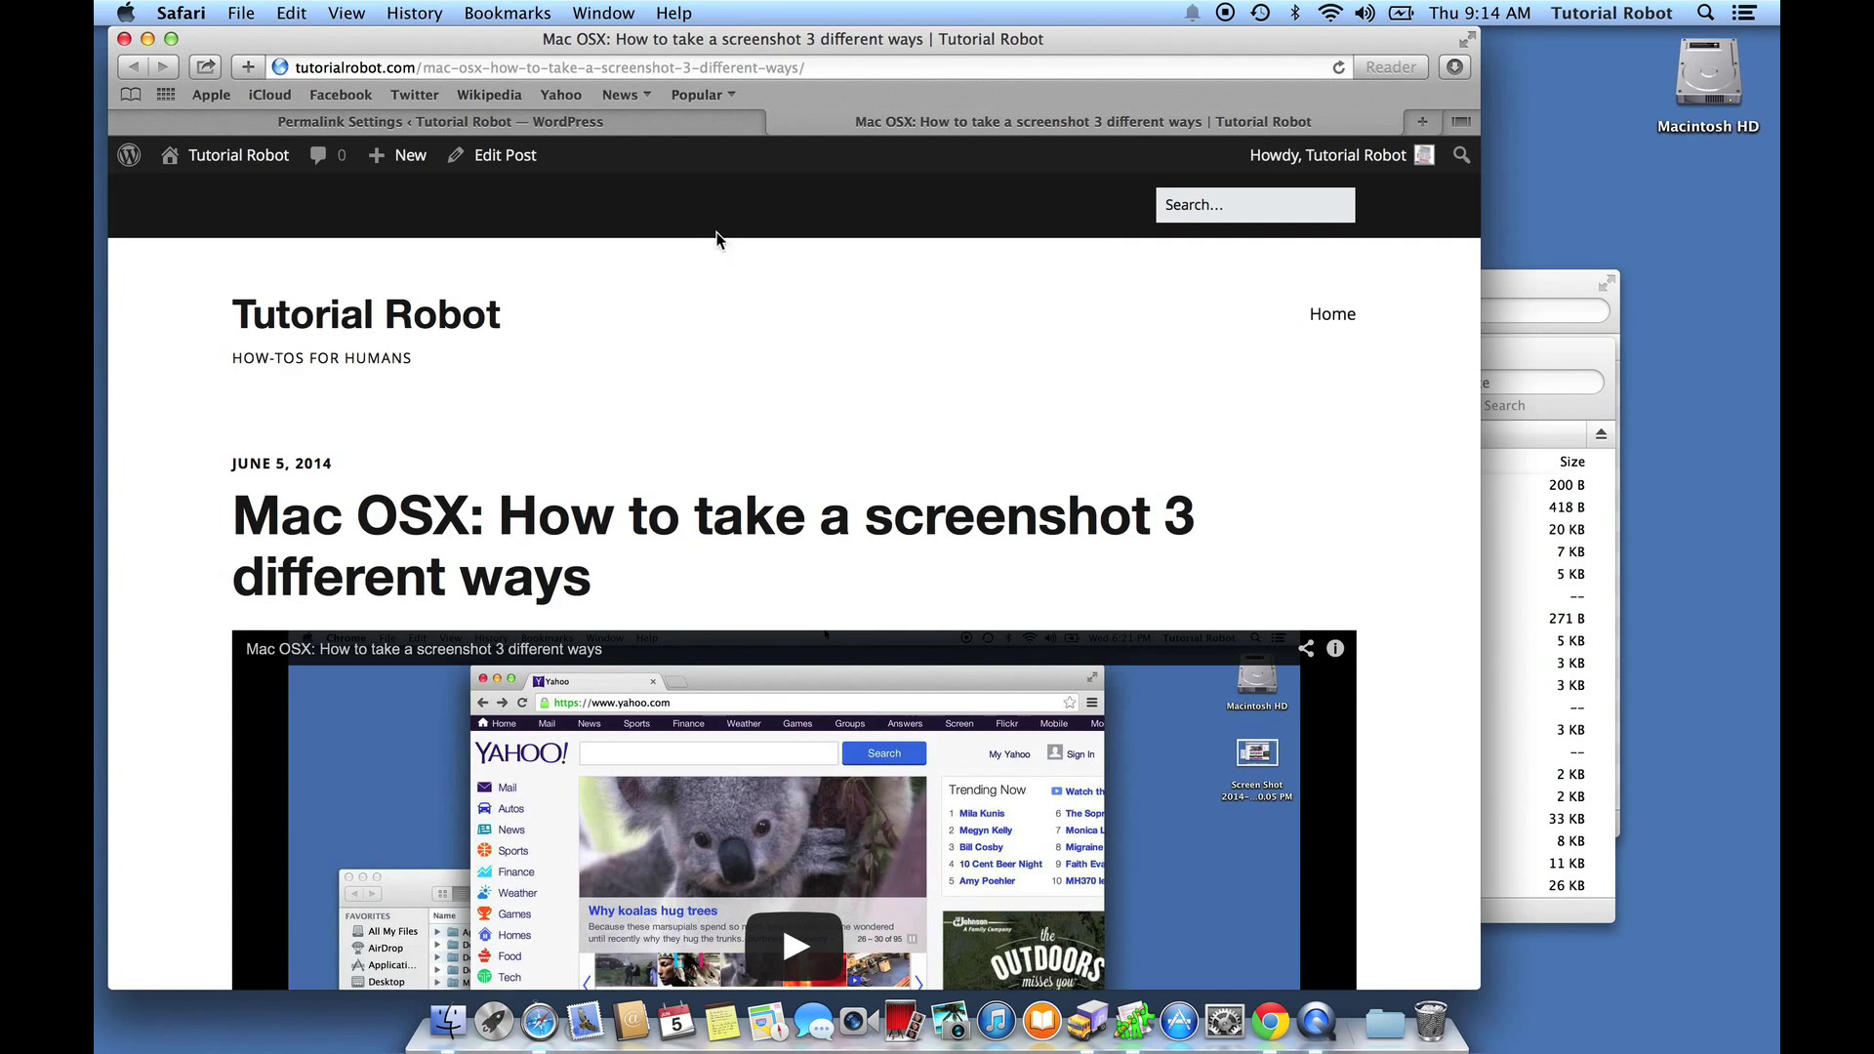
Step: Replace the post's long slug with 'screenshots', update it, and view tutorialrobot.com/screenshots/
{"action": "left_click", "coordinate": [511, 160]}
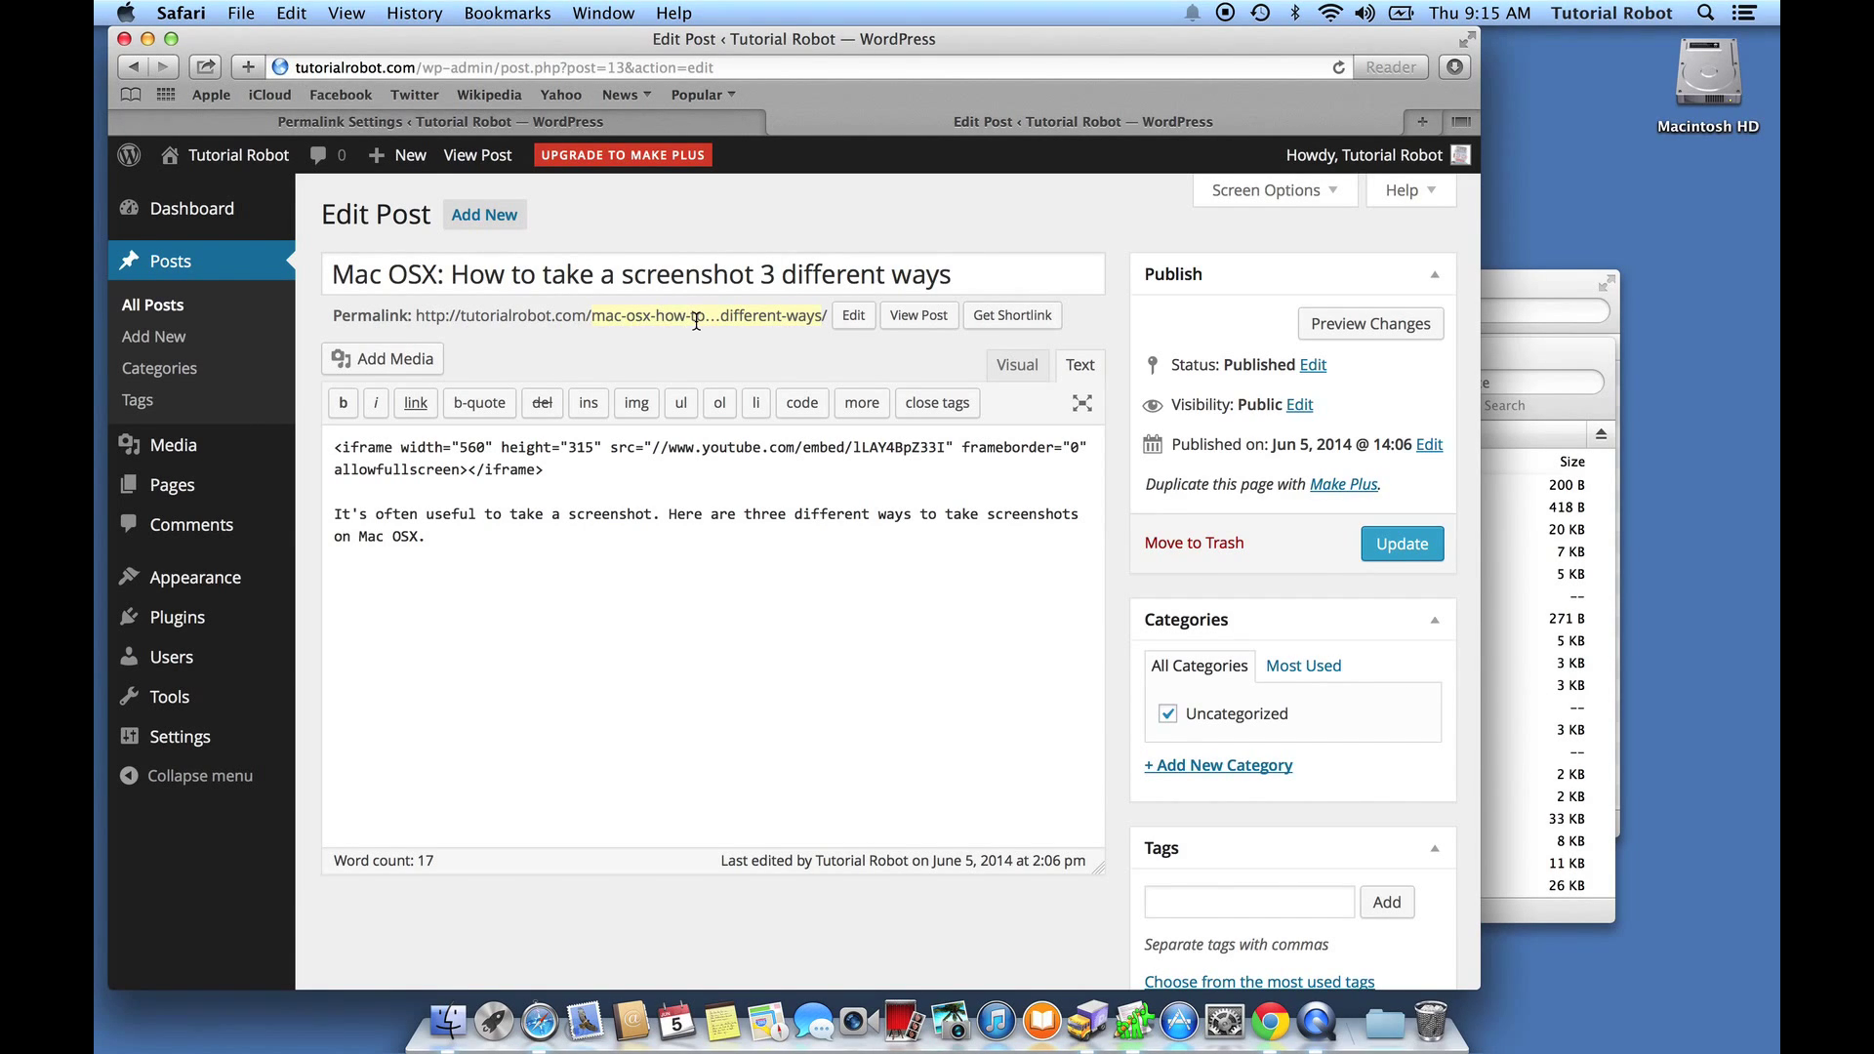
{"action": "left_click", "coordinate": [853, 317]}
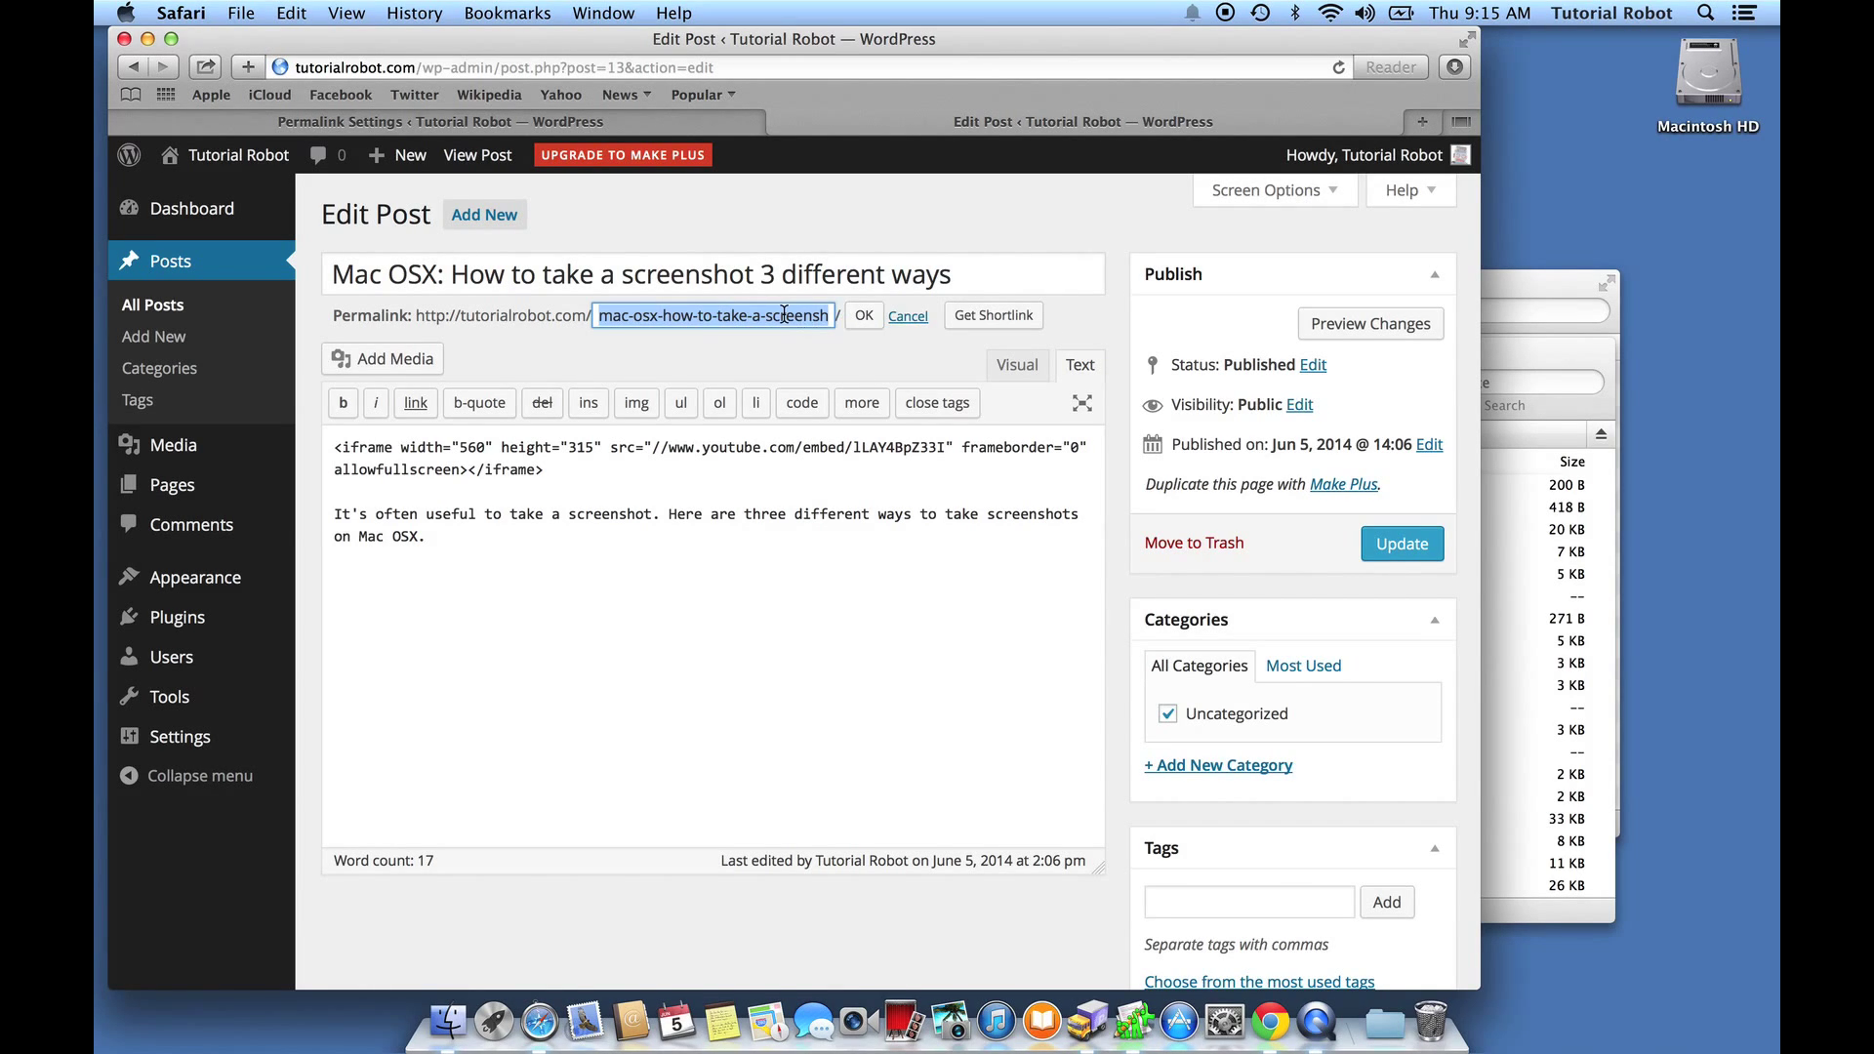
{"action": "key", "text": "BackSpace"}
{"action": "type", "text": "scree"}
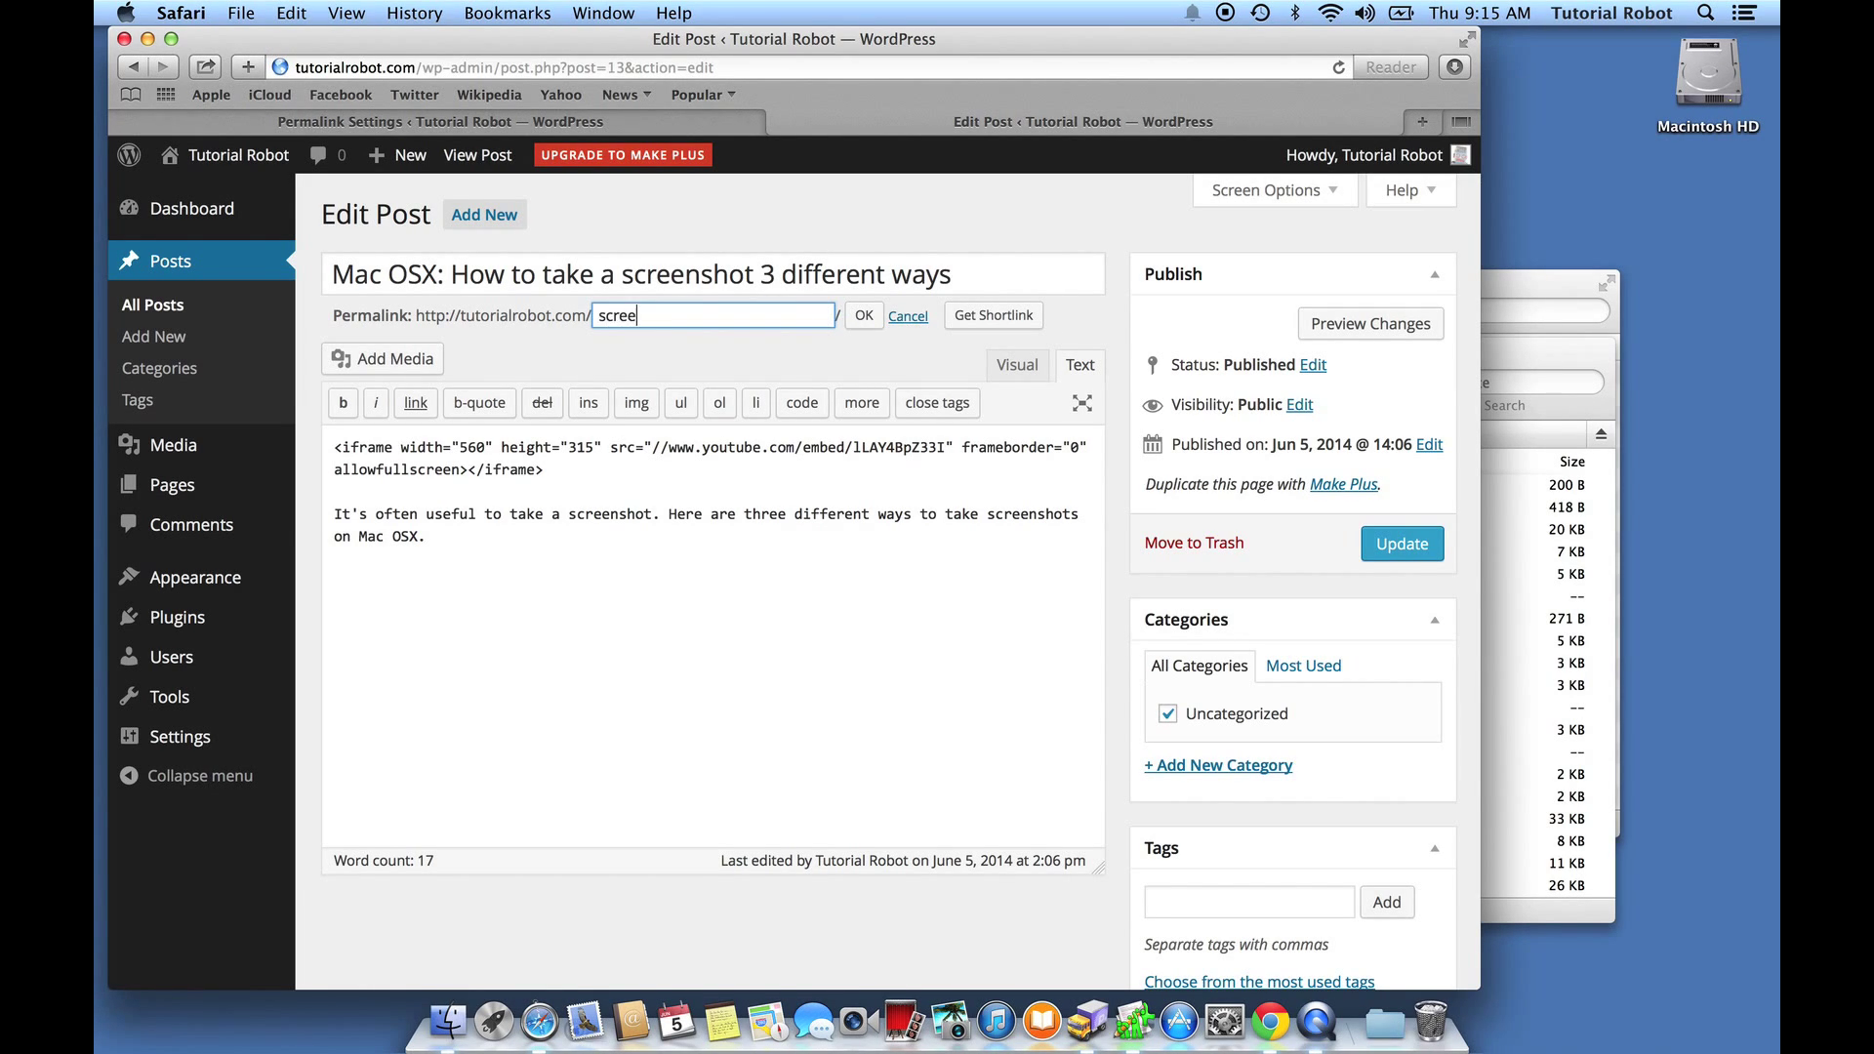
{"action": "type", "text": "nshots"}
{"action": "left_click", "coordinate": [864, 315]}
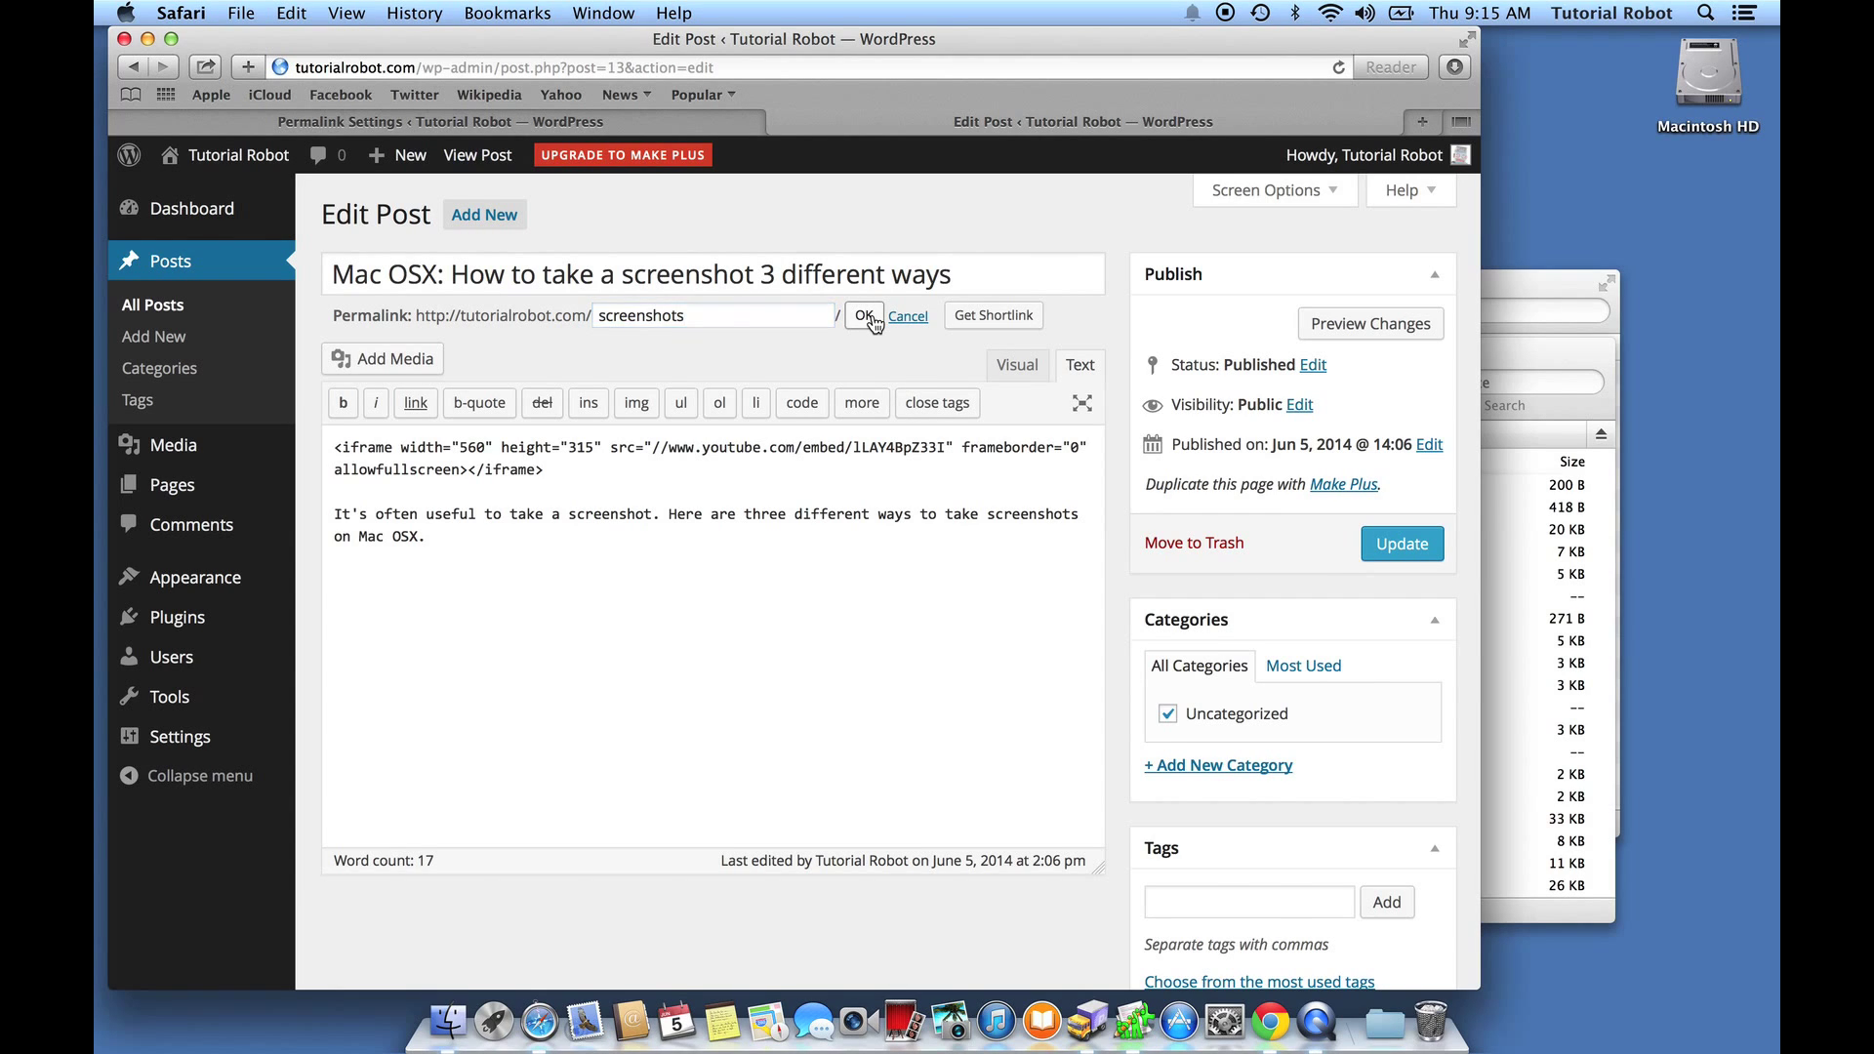
{"action": "left_click", "coordinate": [1408, 549]}
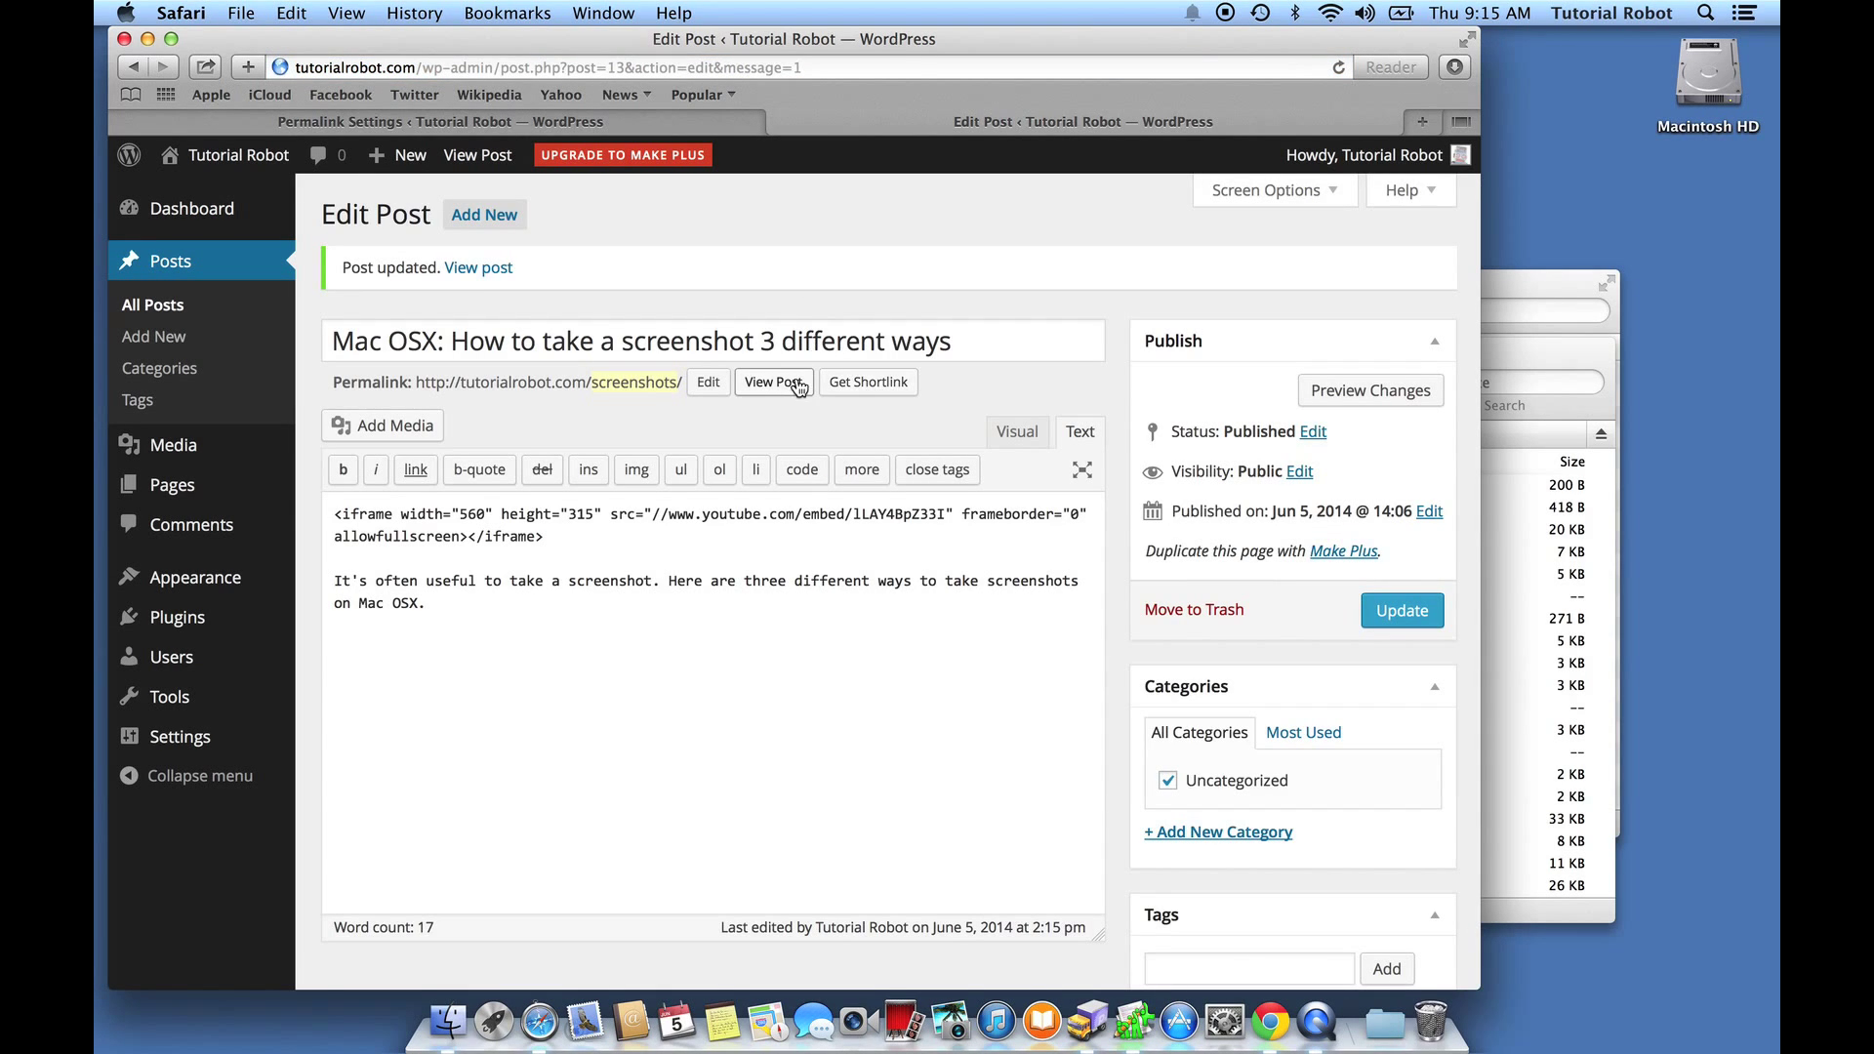
{"action": "left_click", "coordinate": [798, 384]}
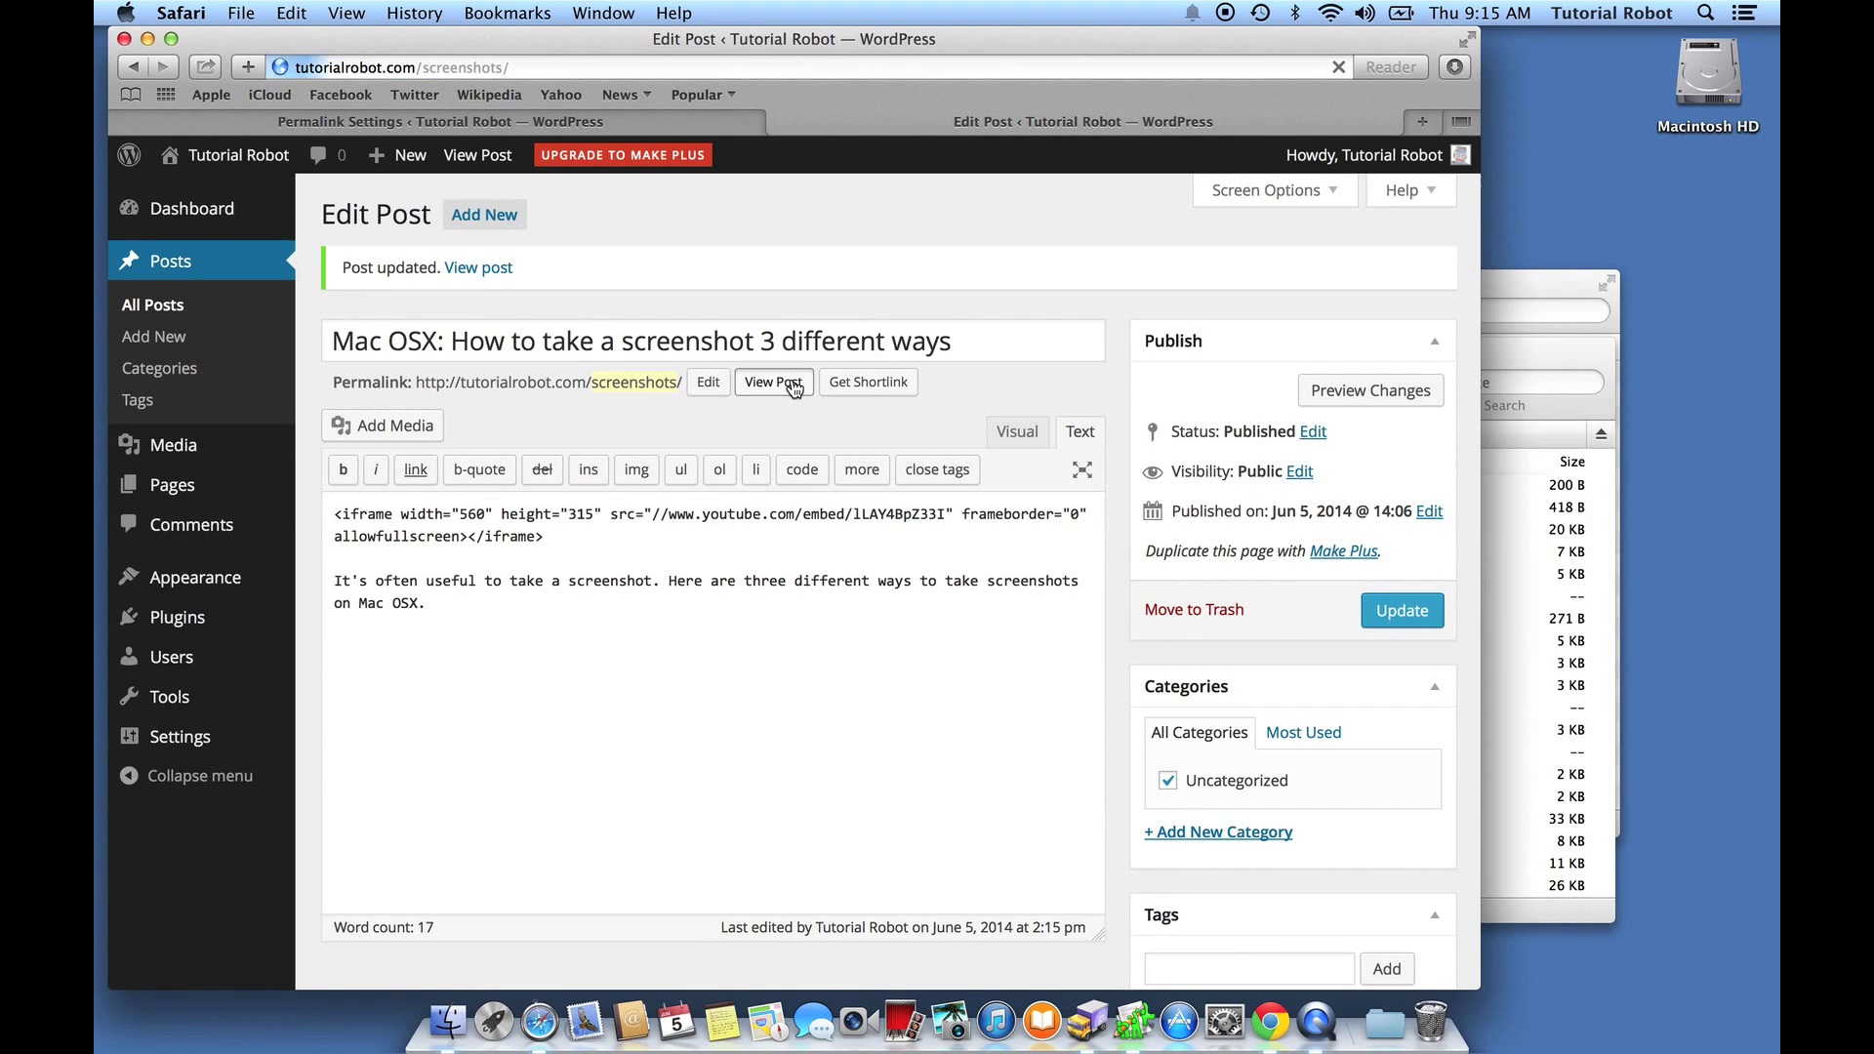